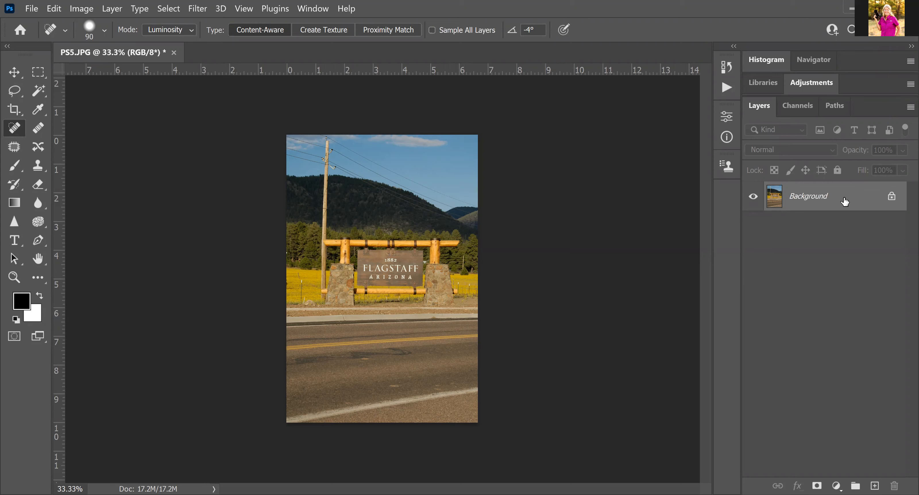
Duplicate the Background layer of PS5.JPG with Ctrl+J, creating Layer 1 above it
right_click(844, 202)
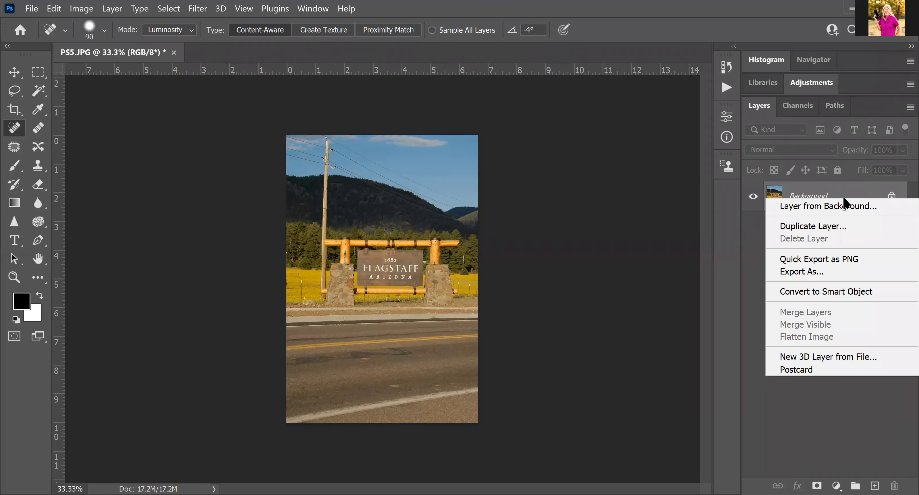
key("Escape")
mouse_move(844, 202)
left_mouse_down()
mouse_move(838, 480)
mouse_move(835, 203)
left_mouse_up()
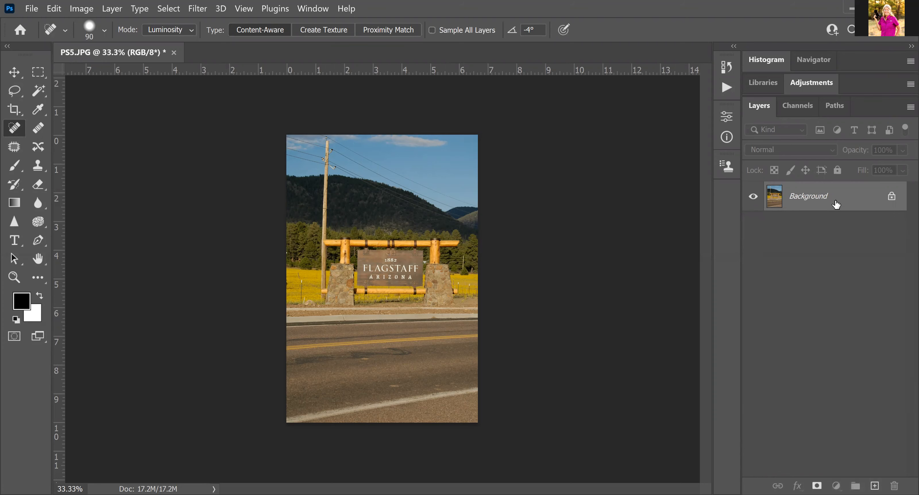
key("ctrl+j")
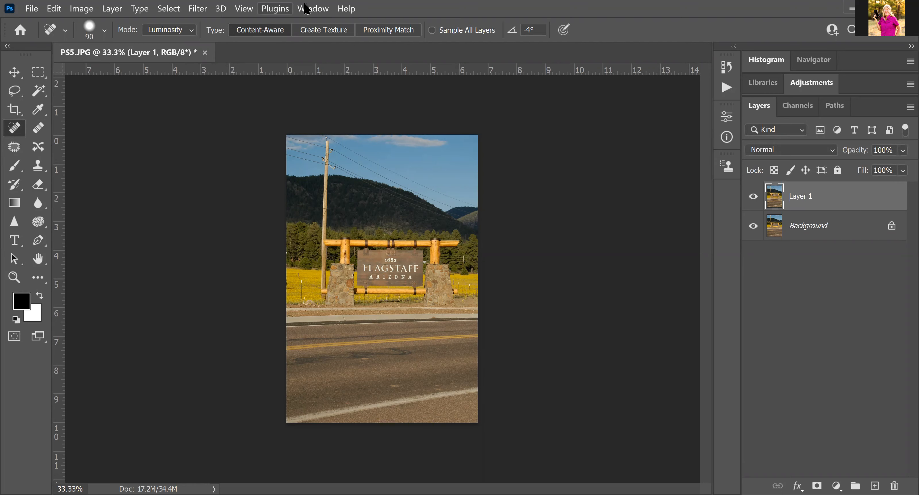
left_click(312, 10)
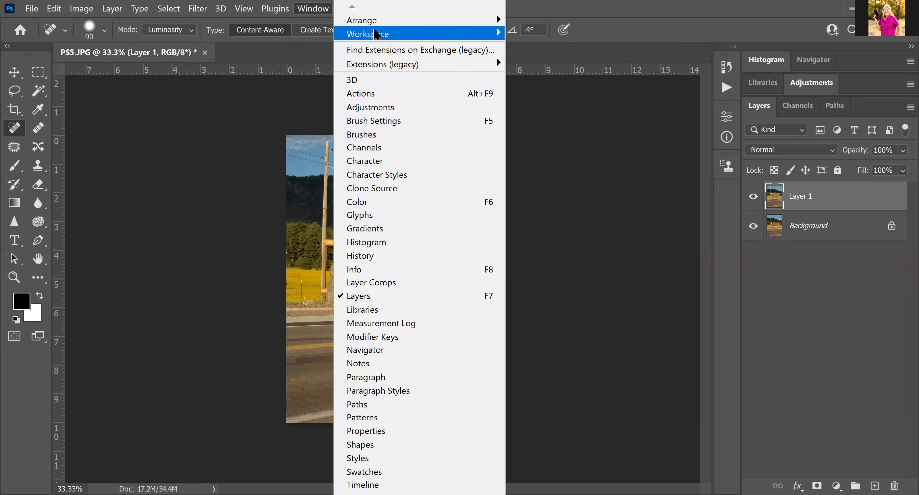
mouse_move(450, 33)
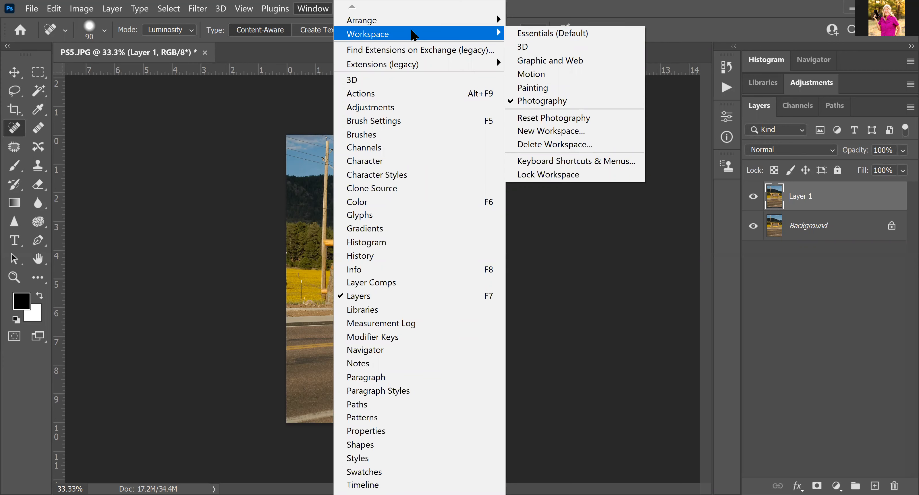
left_click(15, 129)
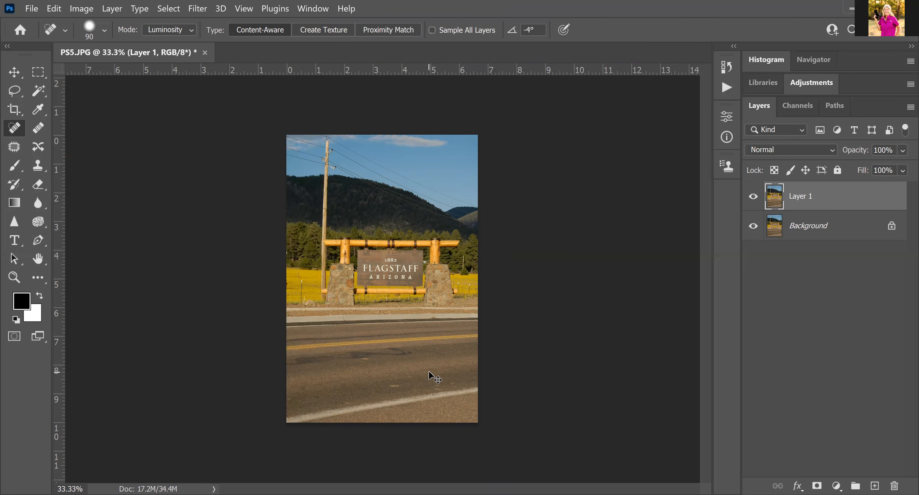
key("ctrl+plus")
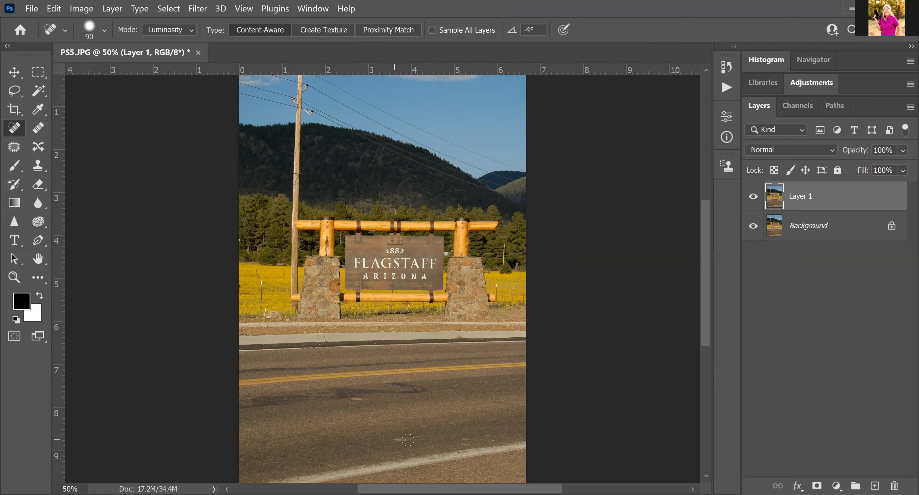
Spot-heal the small dark patches and blemishes on the asphalt in front of the sign
left_click(392, 439)
scroll(391, 439, "left", 4)
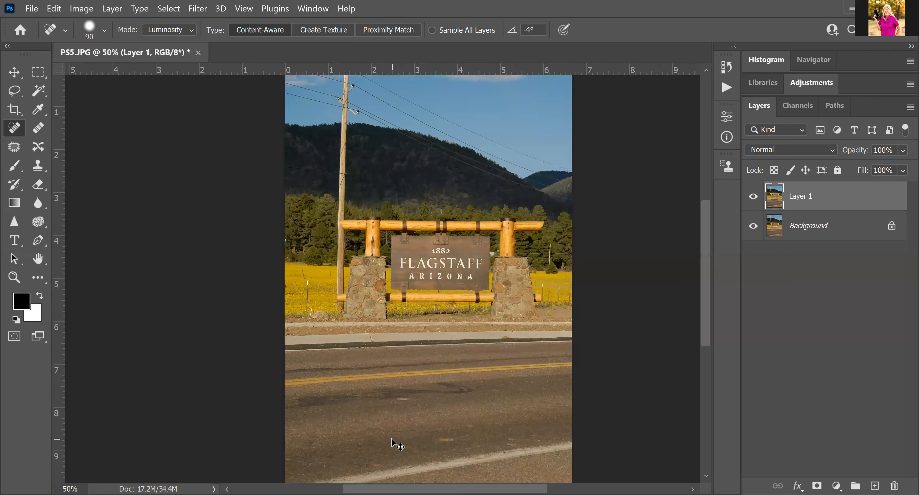
left_click_drag(442, 439, 455, 439)
left_click_drag(455, 440, 455, 439)
left_click(511, 437)
left_click(471, 425)
left_click_drag(302, 462, 323, 463)
left_click_drag(512, 446, 519, 448)
Heal the tire mark across the road, retrying at brush size 90 after a failed stroke at 175
key("bracketright")
key("bracketright")
key("bracketright")
key("bracketright")
key("bracketright")
left_click_drag(461, 388, 287, 404)
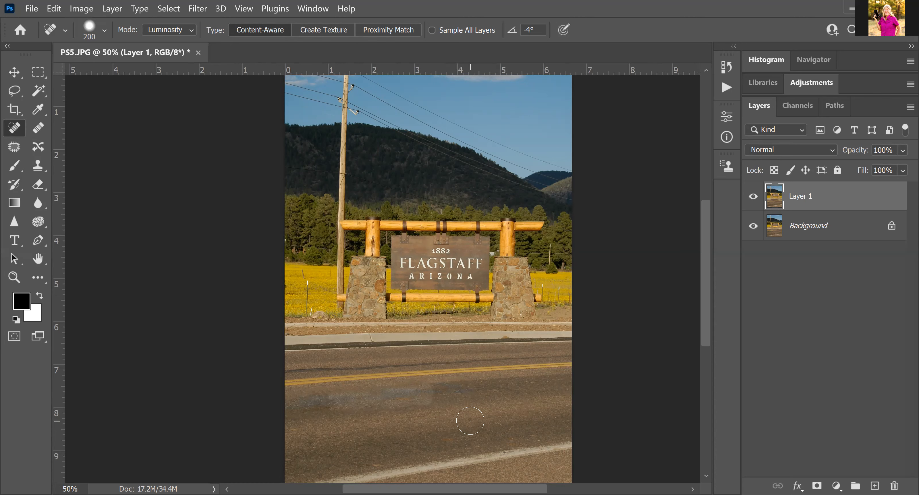
key("ctrl+z")
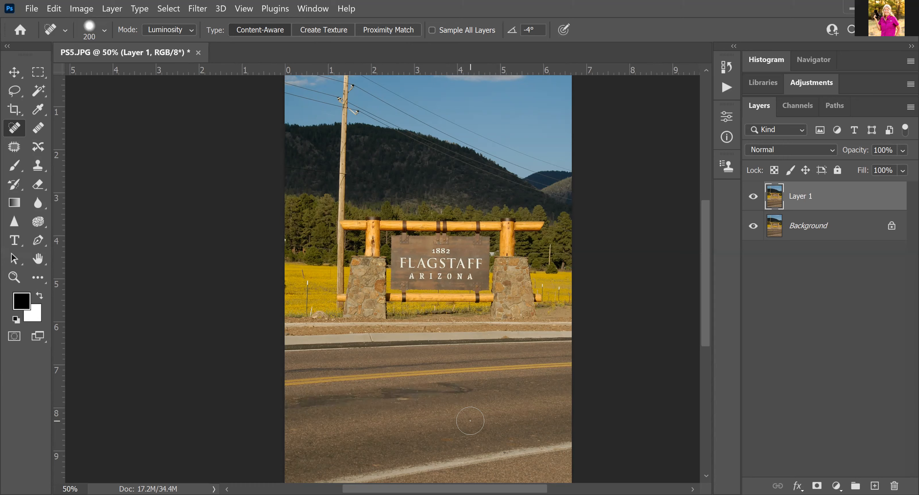
key("bracketleft")
key("bracketleft")
key("bracketleft")
key("bracketleft")
key("bracketleft")
mouse_move(444, 386)
left_mouse_down()
mouse_move(472, 393)
mouse_move(428, 391)
left_mouse_up()
At 100% zoom, set the healing mode to Normal and heal the dark tire patch on the road
key("ctrl+plus")
key("ctrl+plus")
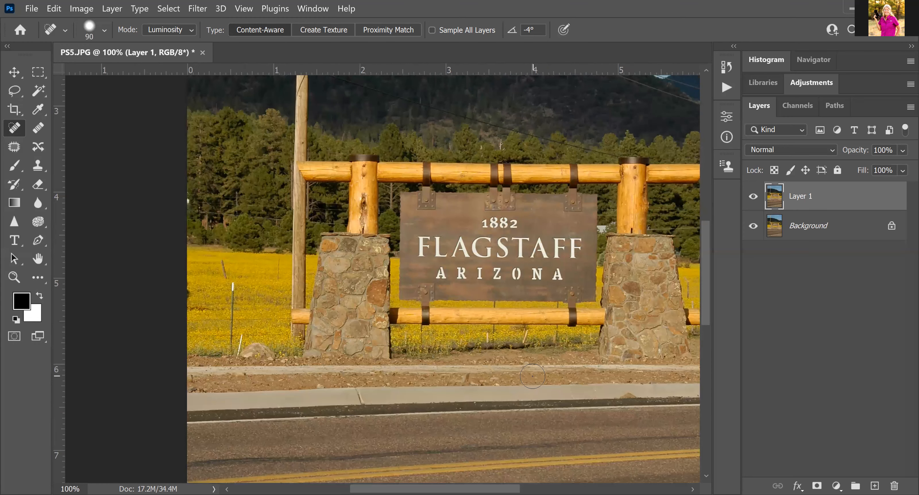
left_click(709, 384)
left_click_drag(710, 385, 707, 376)
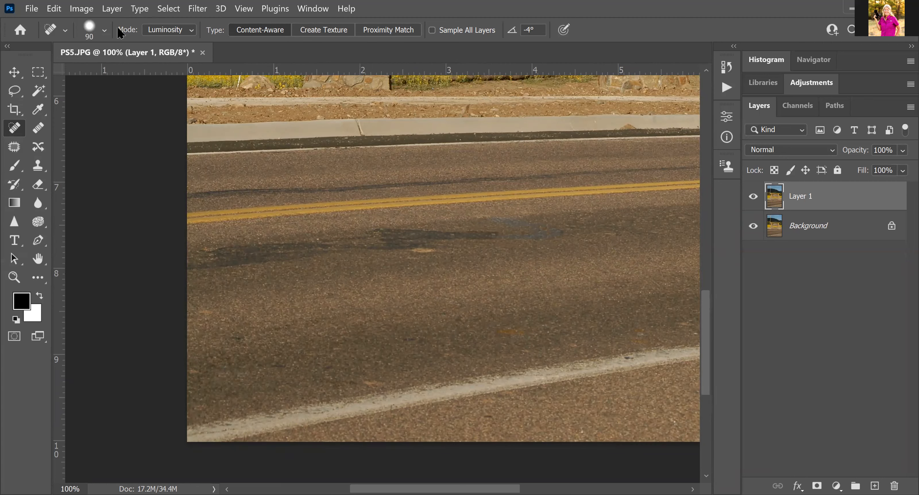
left_click(192, 29)
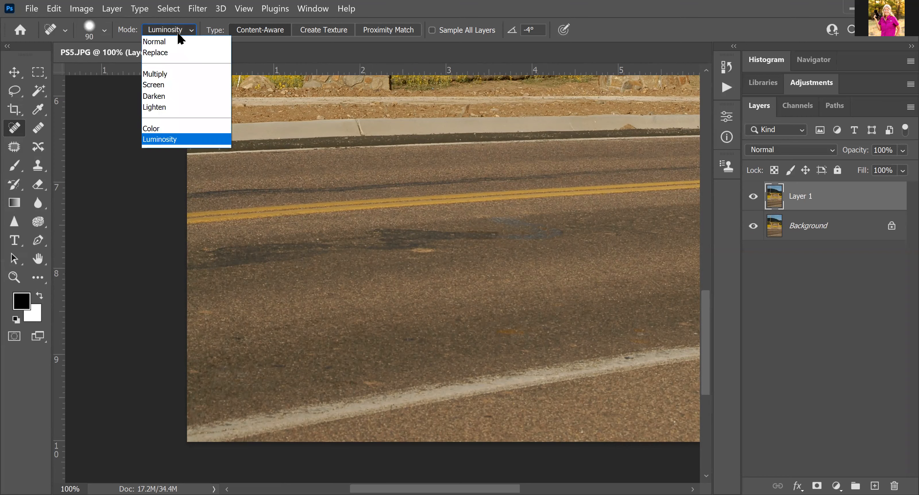
left_click(162, 40)
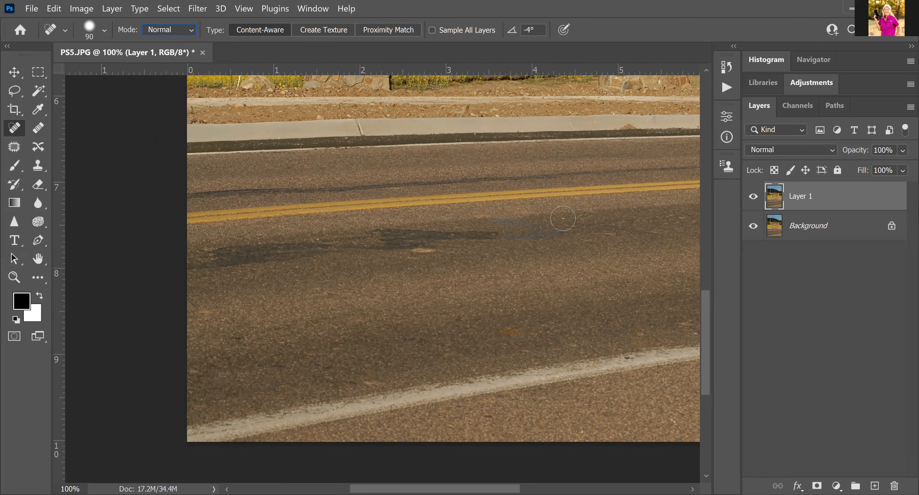
mouse_move(553, 234)
left_mouse_down()
mouse_move(487, 212)
mouse_move(561, 234)
left_mouse_up()
left_click_drag(531, 236, 471, 236)
Zoom out to 50% and back to 100%, moving the view up toward the power lines
key("ctrl+minus")
key("ctrl+minus")
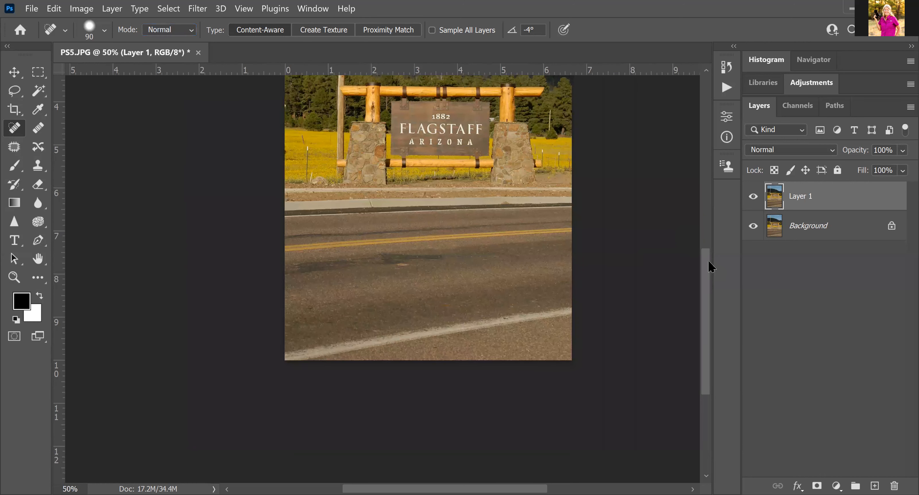
left_click_drag(710, 266, 711, 177)
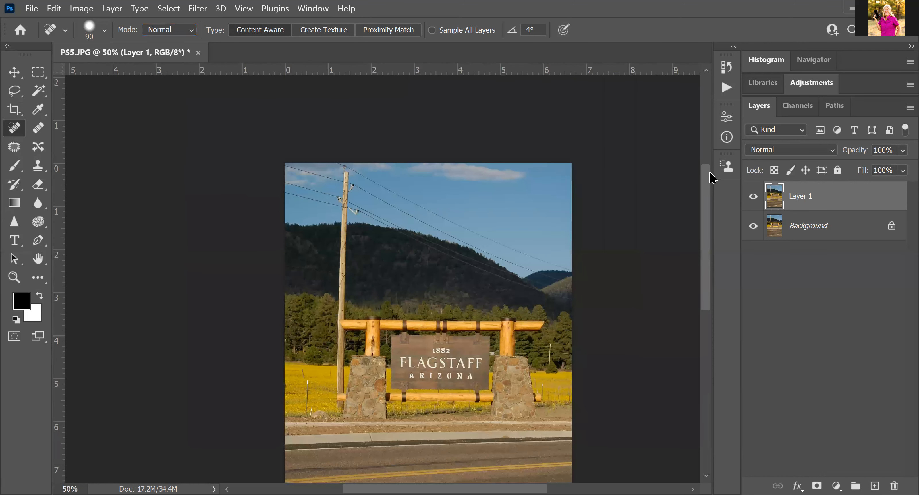
key("ctrl+plus")
key("ctrl+plus")
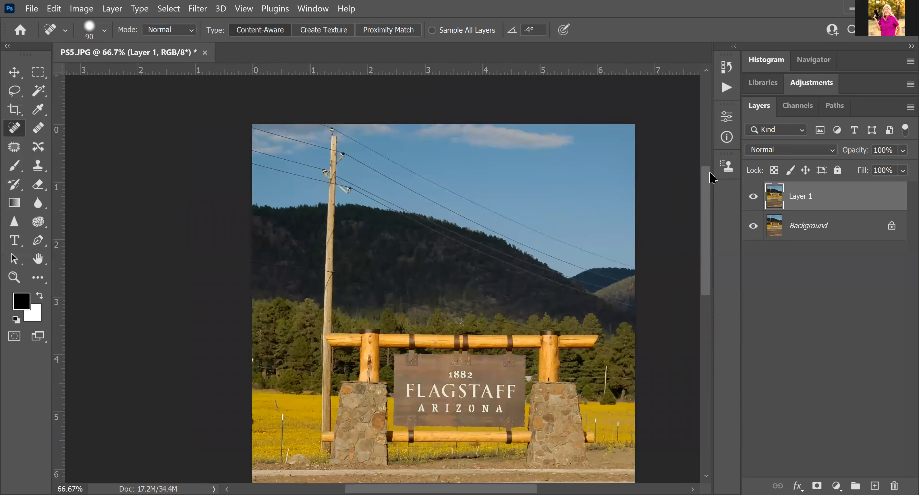
left_click_drag(707, 194, 708, 181)
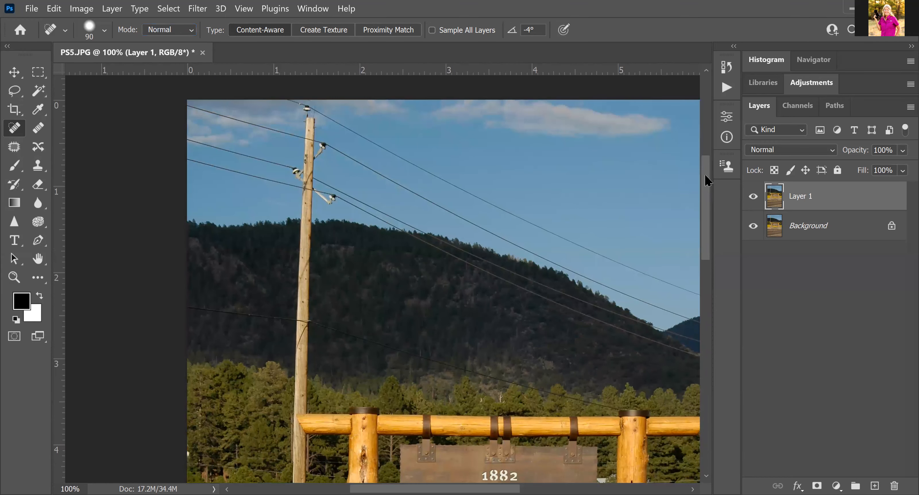
With the Healing Brush at size 35, sample clean sky and paint out a stretch of the upper wire
left_click(39, 132)
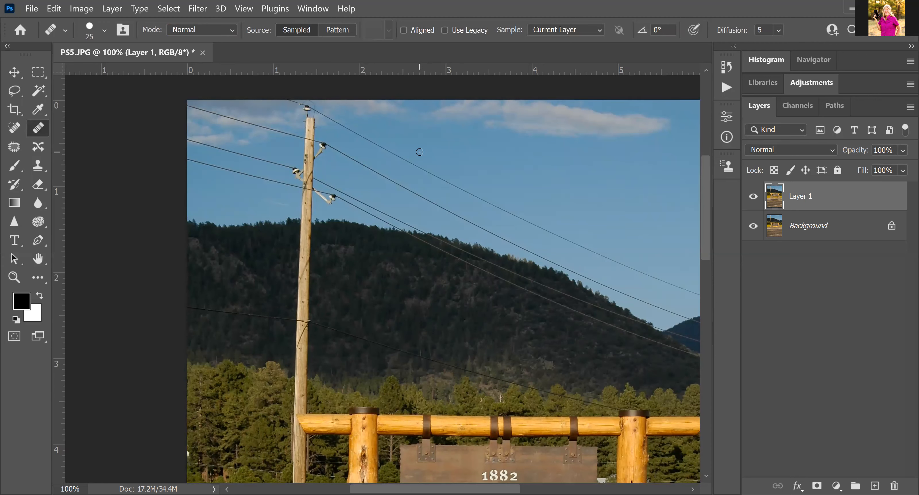
key("bracketright")
key("alt")
left_click(420, 153, "alt")
left_click_drag(413, 164, 640, 270)
key("alt")
Heal another wire segment, then at 200% heal along the wire, undoing one faulty stroke
left_click(401, 176, "alt")
left_click_drag(399, 184, 510, 239)
key("ctrl+plus")
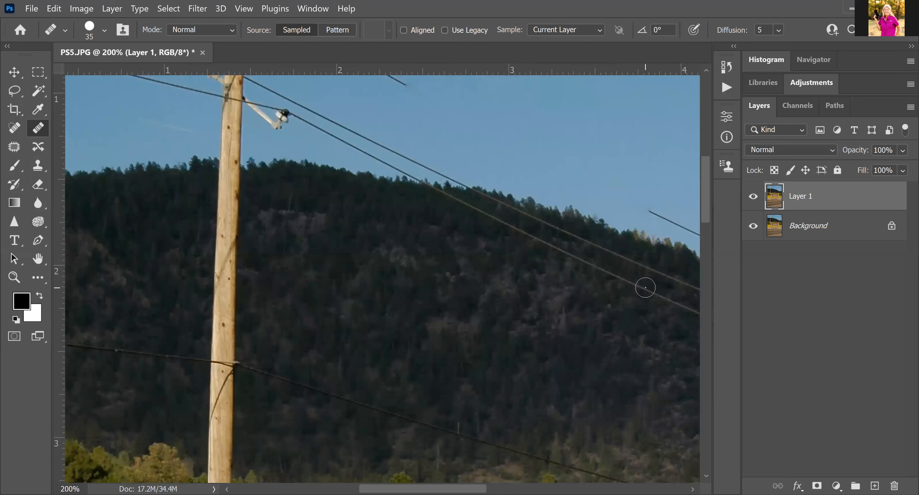
left_click(563, 363)
left_click_drag(422, 489, 540, 488)
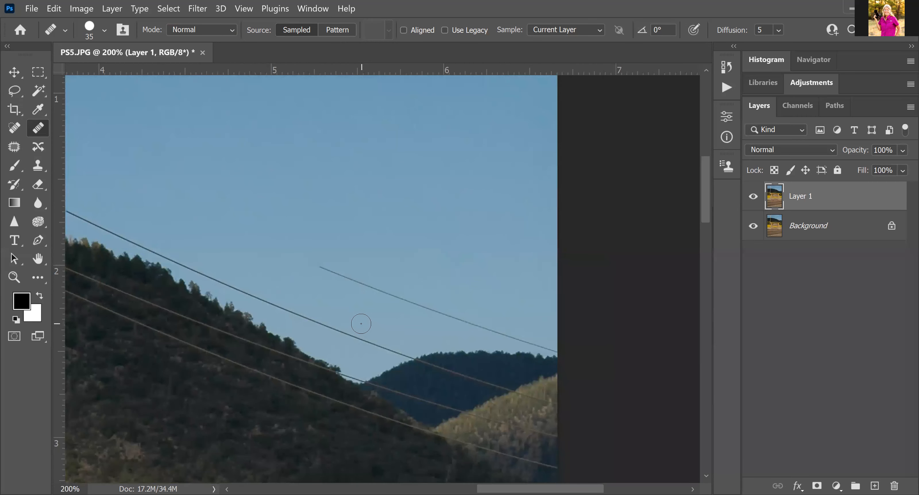
left_click(355, 336)
left_click_drag(364, 336, 411, 354)
left_click(411, 354)
key("ctrl+z")
With the Clone Stamp, paint sampled sky over the power line where it meets the ridge
left_click(38, 166)
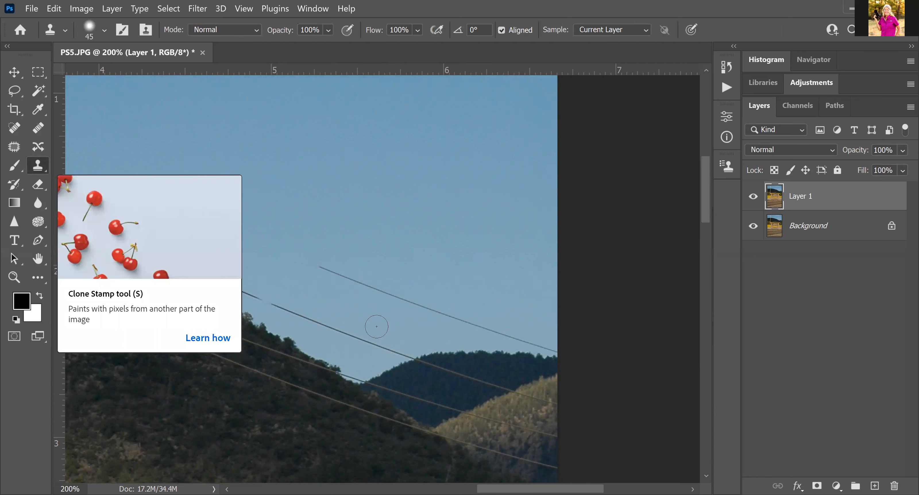
left_click(411, 329, "alt")
left_click(414, 360)
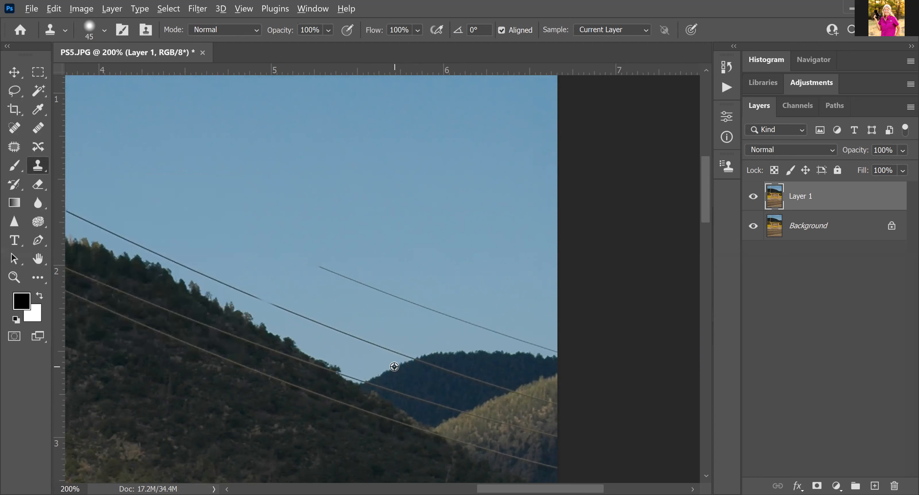
left_click(394, 366, "alt")
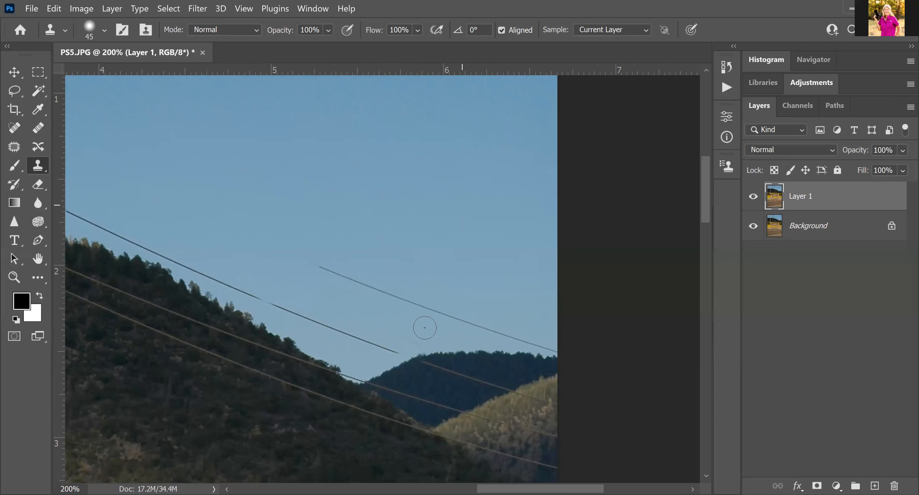
left_click(448, 355, "alt")
left_click(427, 356)
Back on the Healing Brush, paint out the lower wire across the sky and dab away leftover traces
left_click(37, 129)
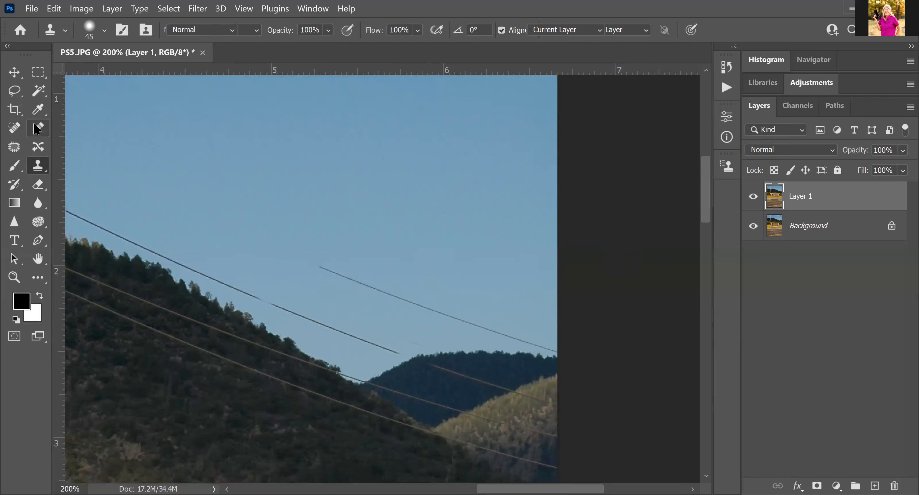
left_click(285, 293, "alt")
left_click_drag(265, 299, 397, 349)
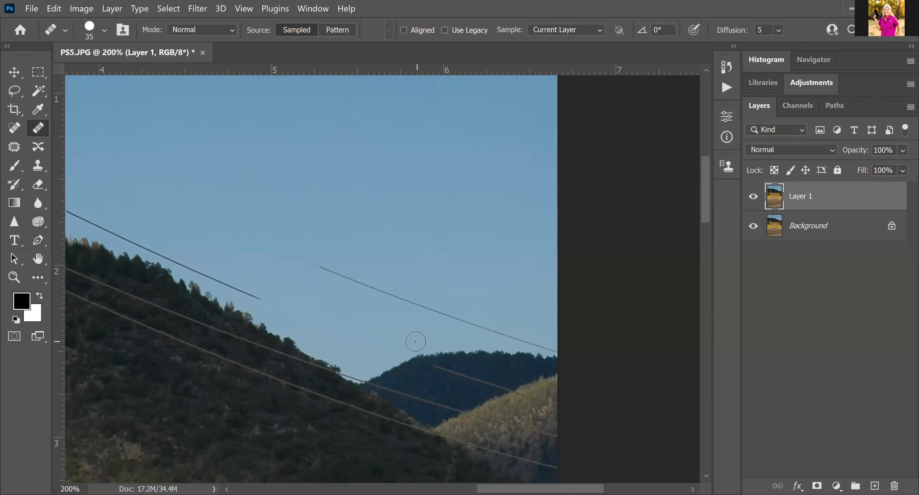
left_click_drag(410, 340, 405, 347)
left_click(403, 348)
left_click(296, 215)
left_click_drag(514, 488, 487, 489)
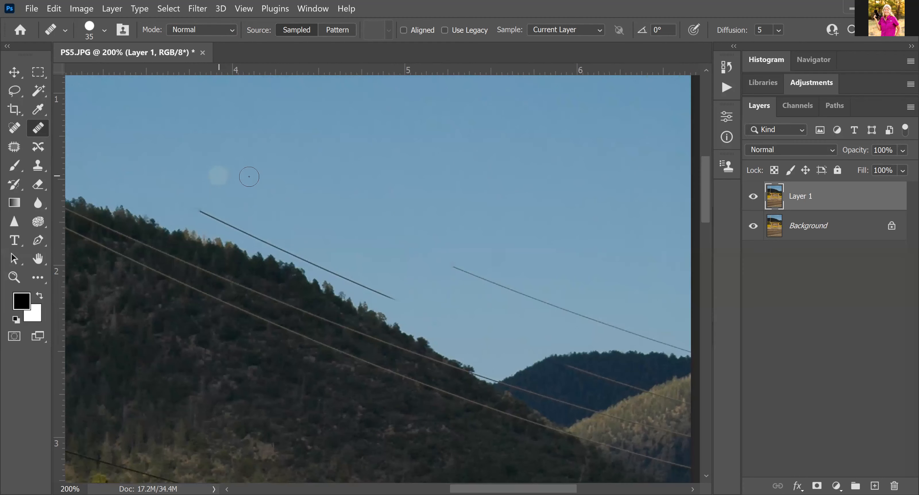
With the Patch tool, outline the short wire segment and replace it with nearby clean sky
left_click(15, 147)
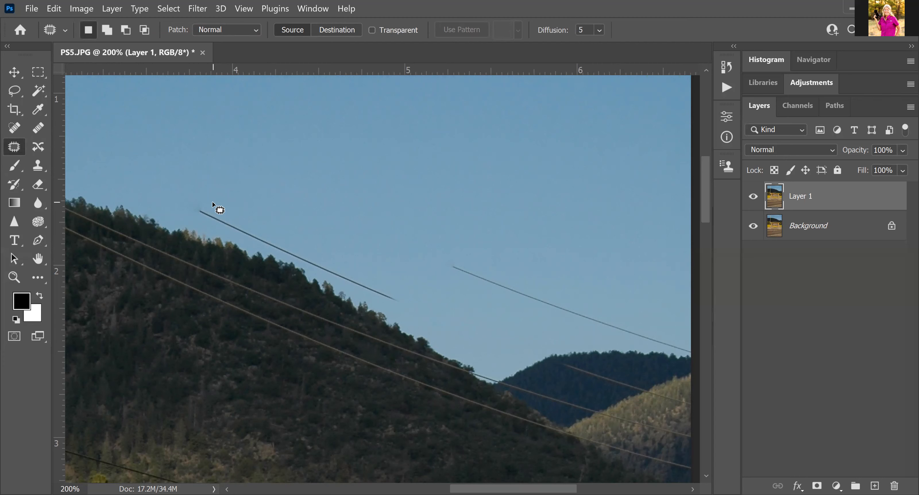
mouse_move(204, 196)
left_mouse_down()
mouse_move(192, 210)
mouse_move(213, 225)
left_mouse_up()
mouse_move(237, 238)
left_mouse_down()
mouse_move(396, 309)
mouse_move(276, 214)
mouse_move(207, 197)
left_mouse_up()
left_click_drag(284, 239, 304, 156)
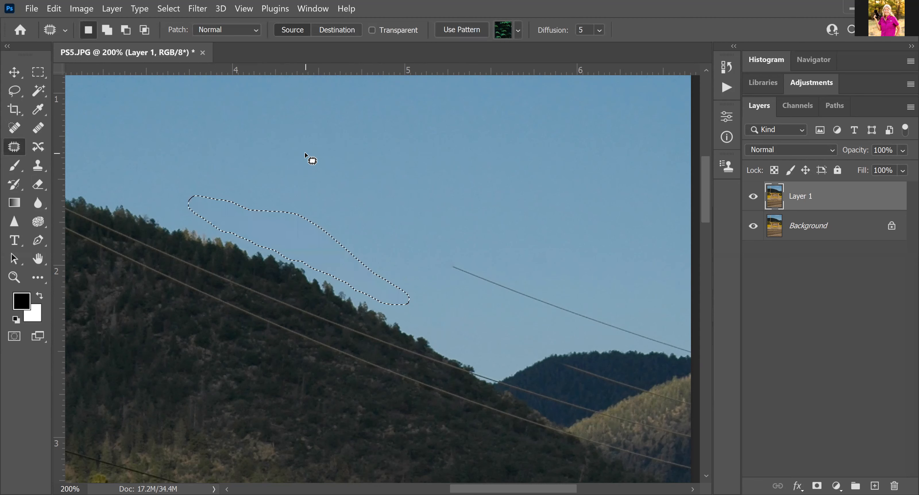
key("ctrl+d")
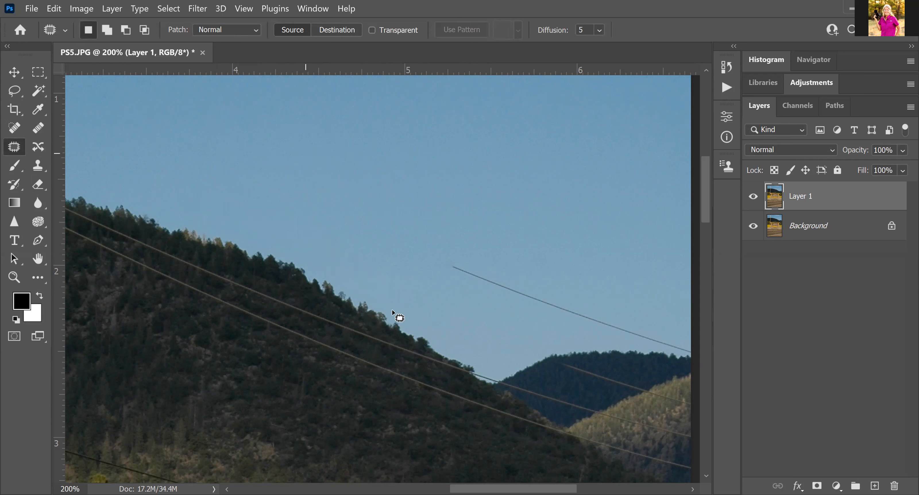
left_click_drag(513, 488, 459, 489)
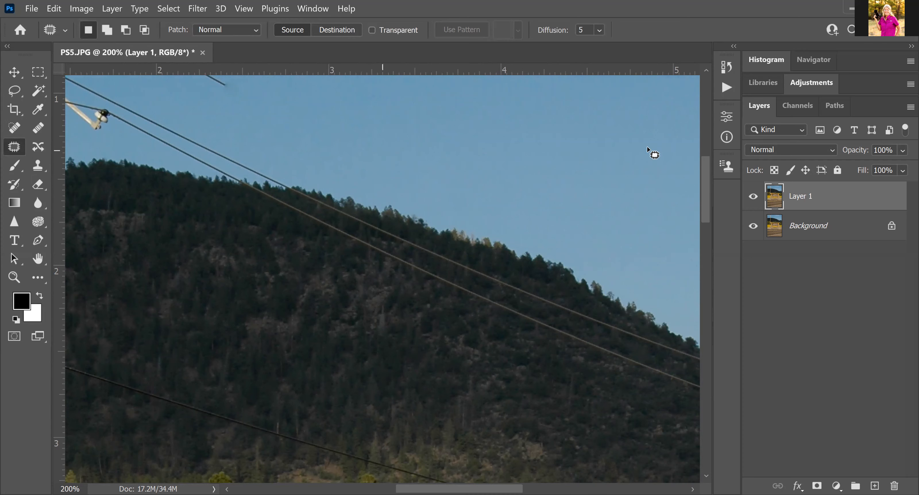
left_click_drag(702, 186, 703, 161)
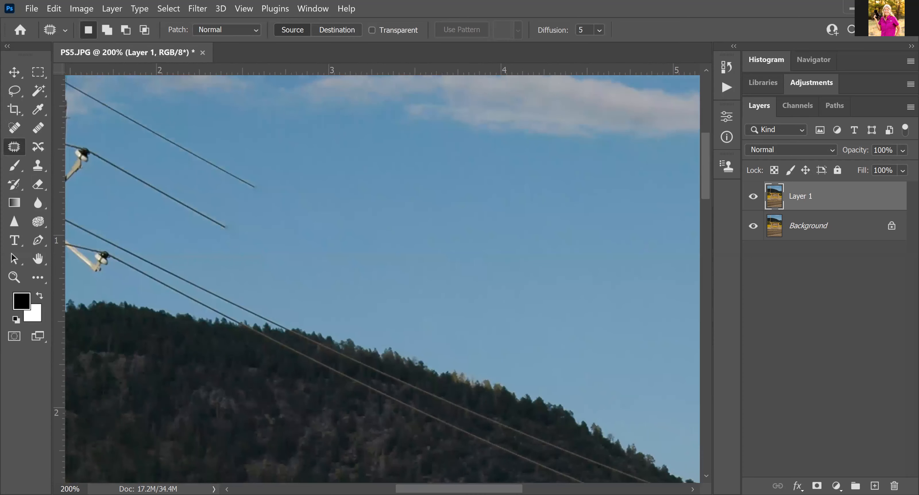
At 100% zoom, heal the wire ends and the upper wire segment beside the pole
scroll(382, 273, "left", 5)
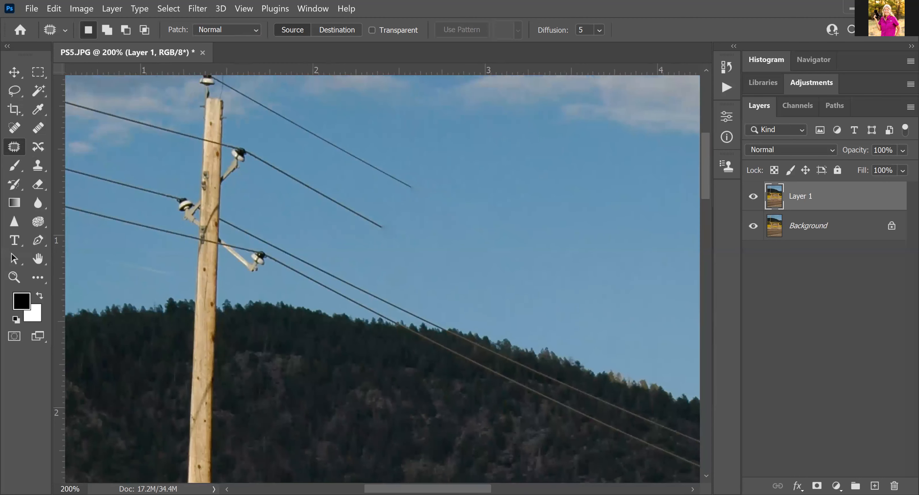
key("ctrl+minus")
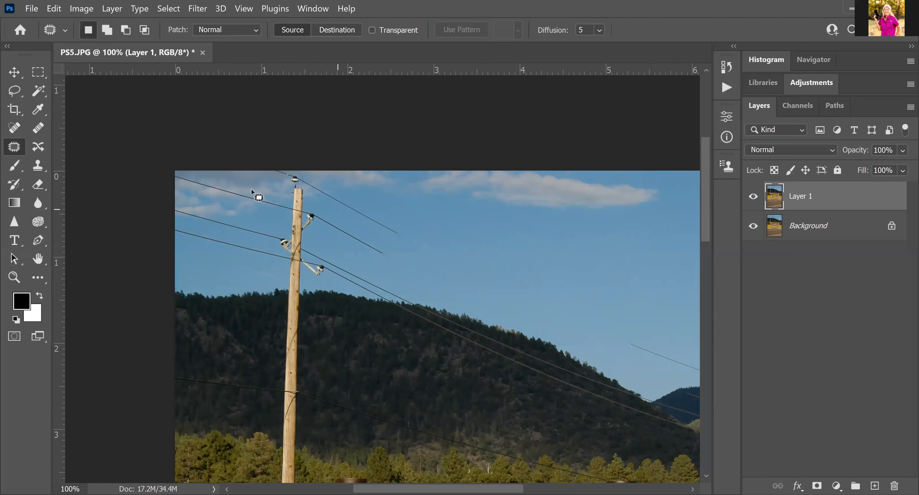
left_click(38, 128)
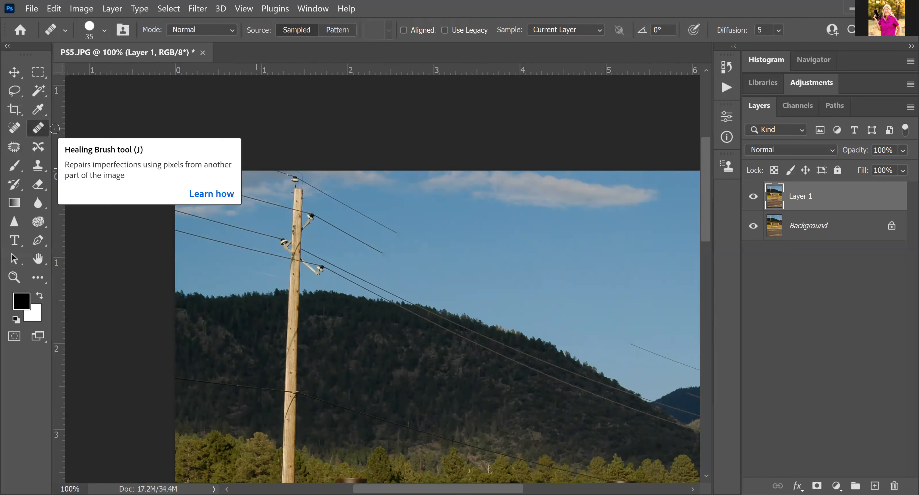
left_click(403, 226, "alt")
left_click_drag(401, 236, 353, 209)
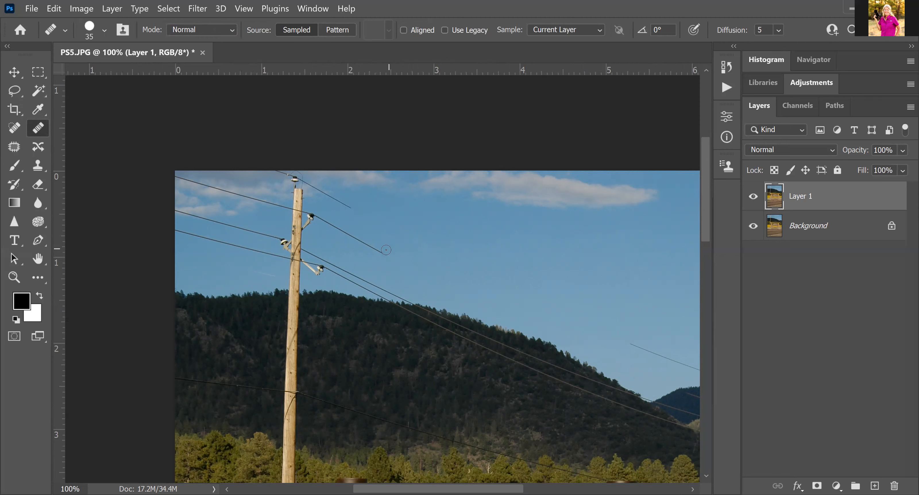
left_click_drag(380, 251, 349, 232)
left_click(409, 308)
left_click_drag(370, 280, 334, 263)
Re-heal the lower wire segment, touch up sky spots, and heal a short lower-wire section
left_click(357, 278, "alt")
left_click_drag(355, 281, 341, 274)
key("ctrl+z")
left_click_drag(357, 283, 337, 274)
left_click(377, 206, "alt")
left_click(362, 185)
left_click(255, 248)
left_click(268, 172, "alt")
left_click(294, 170)
left_click(14, 148)
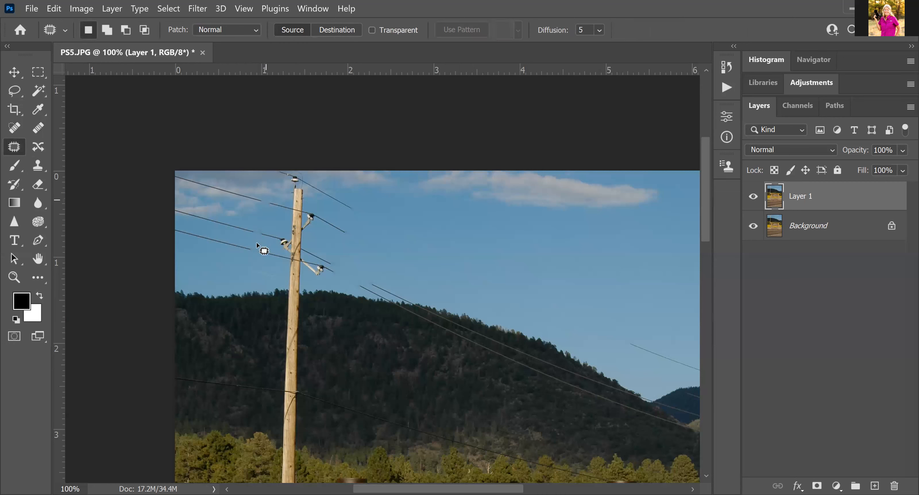
Clone sky over a band of the pole, then patch the pole top and crossarms with open sky
left_click_drag(266, 200, 255, 253)
left_click(38, 166)
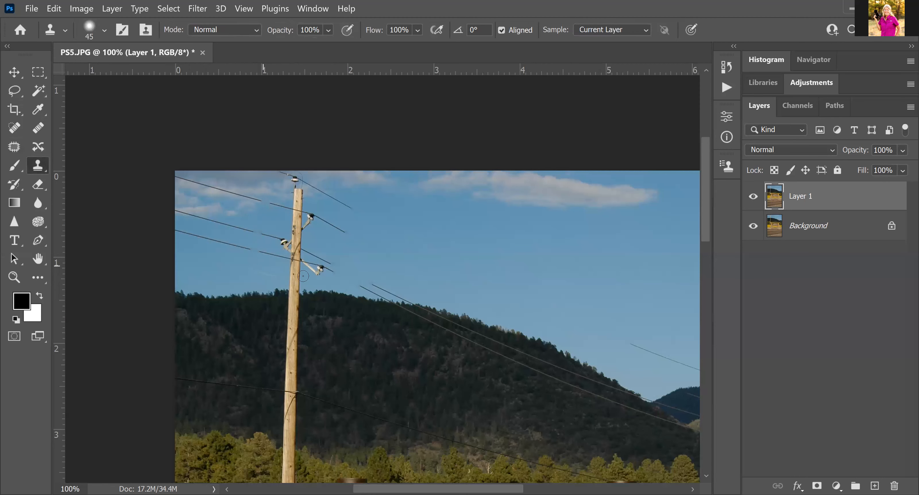
left_click_drag(290, 276, 300, 276)
left_click(15, 147)
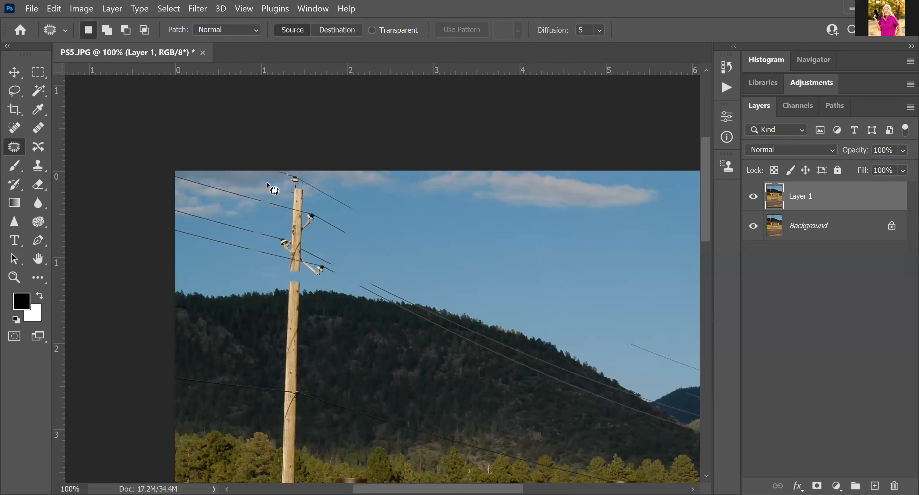
left_click_drag(268, 182, 263, 216)
left_click_drag(263, 216, 258, 228)
mouse_move(321, 173)
left_mouse_down()
mouse_move(278, 165)
mouse_move(267, 184)
left_mouse_up()
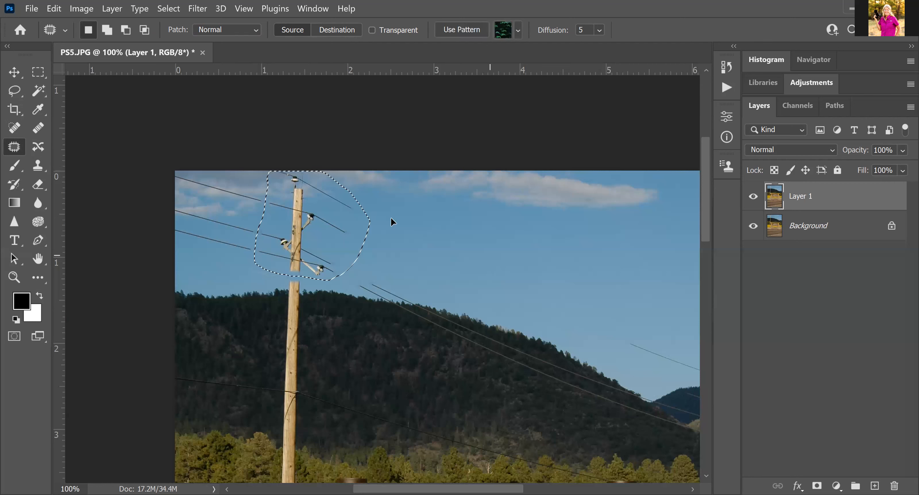
left_click_drag(290, 253, 452, 240)
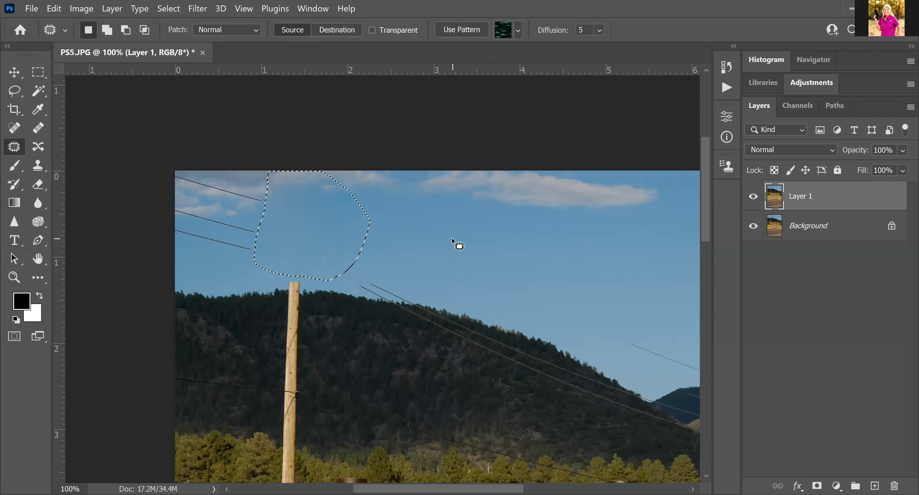
key("ctrl+d")
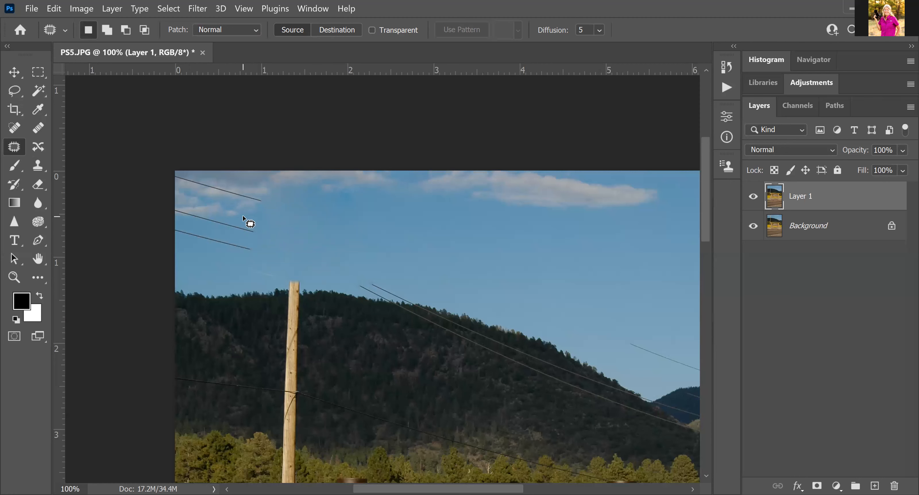
left_click(15, 92)
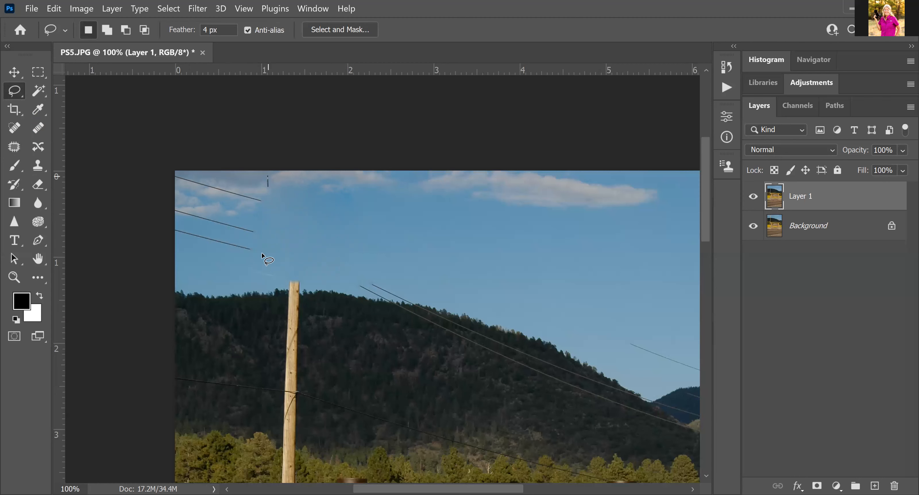
Lasso the wire-filled top-left sky corner and launch Content-Aware Fill on the selection
mouse_move(261, 253)
left_mouse_down()
mouse_move(163, 192)
mouse_move(197, 160)
mouse_move(268, 184)
left_mouse_up()
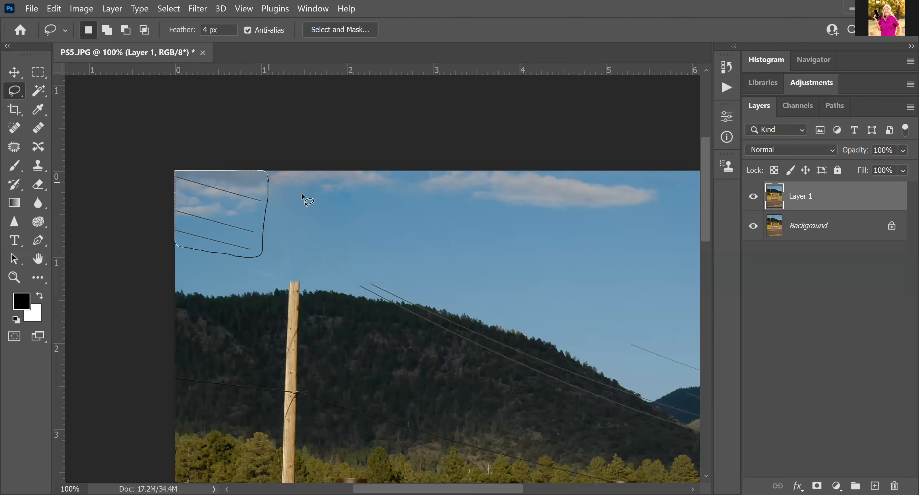
right_click(214, 204)
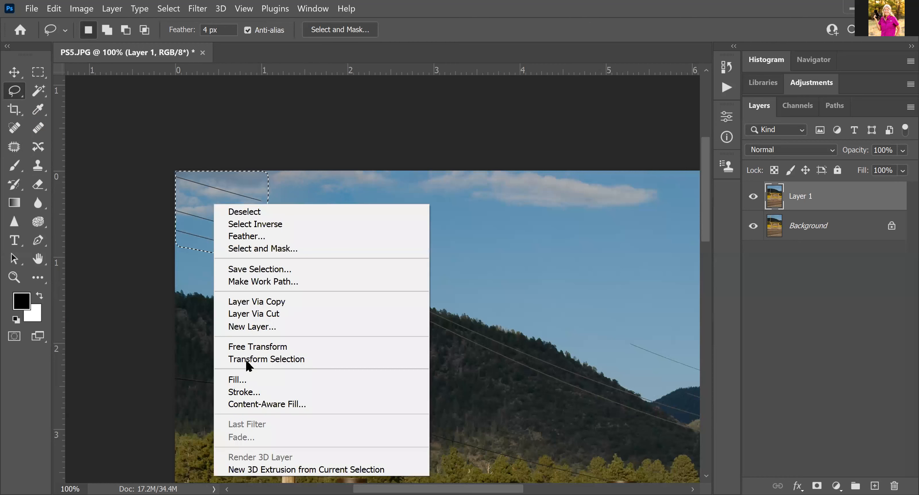
left_click(280, 401)
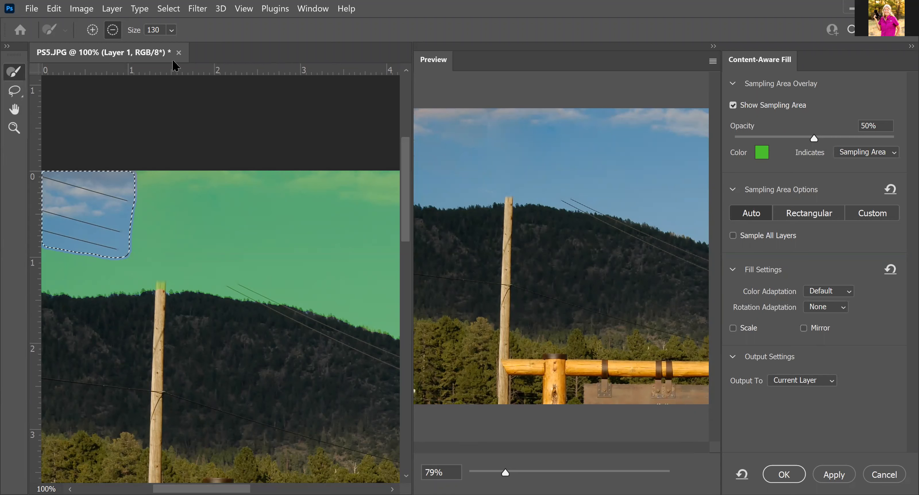
Set the preview to 68%, trim a strip from the sampling area, and apply the fill to Current Layer
key("ctrl+minus")
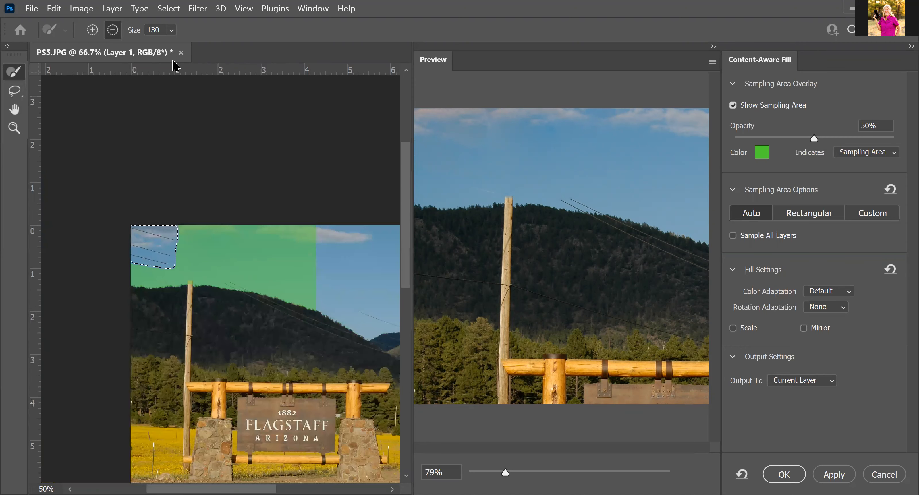
key("ctrl+minus")
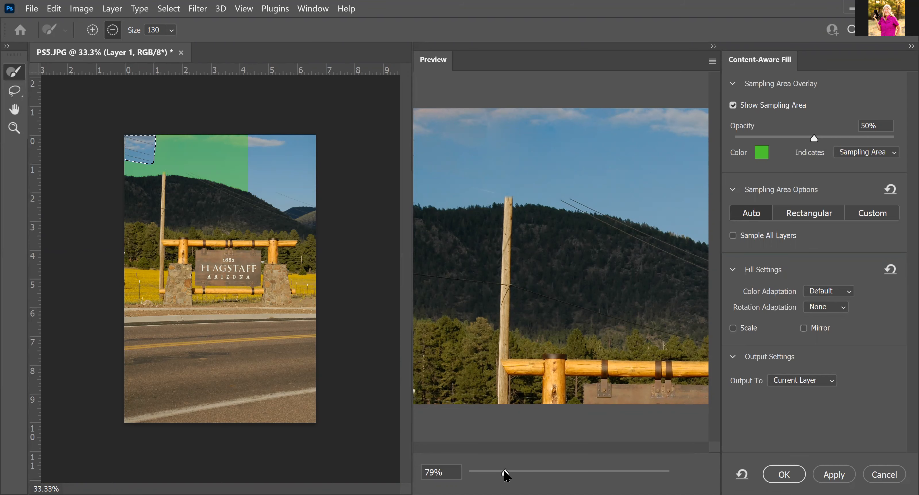
left_click_drag(500, 471, 495, 471)
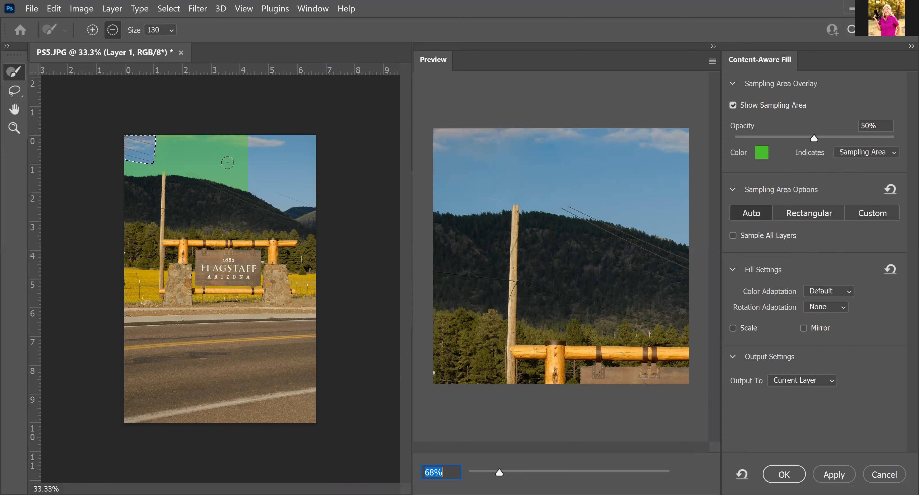
left_click_drag(248, 138, 227, 137)
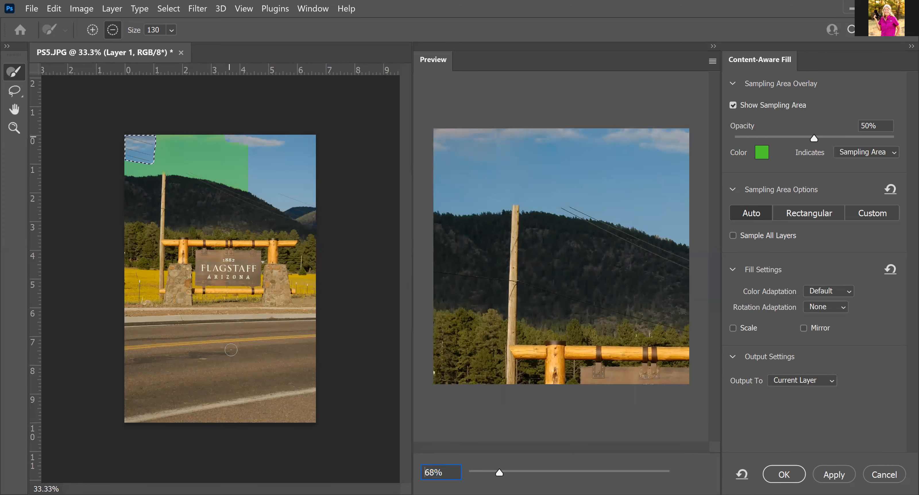
key("alt")
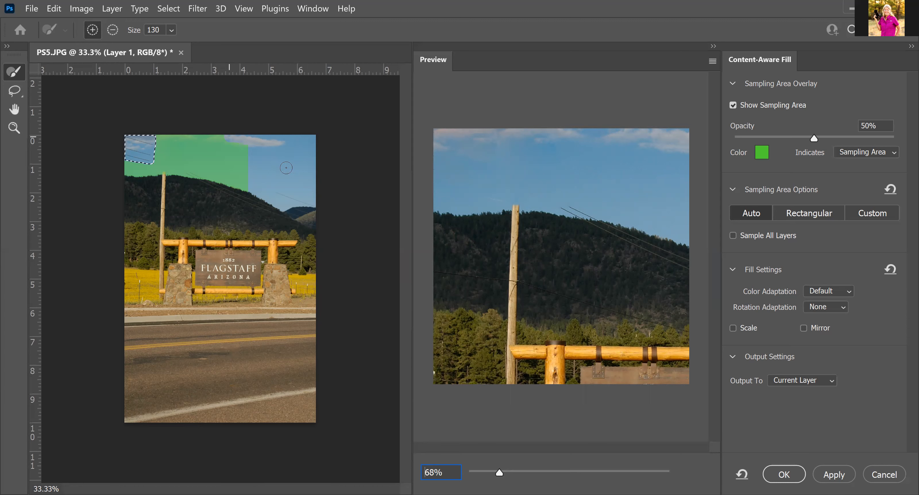
key("alt")
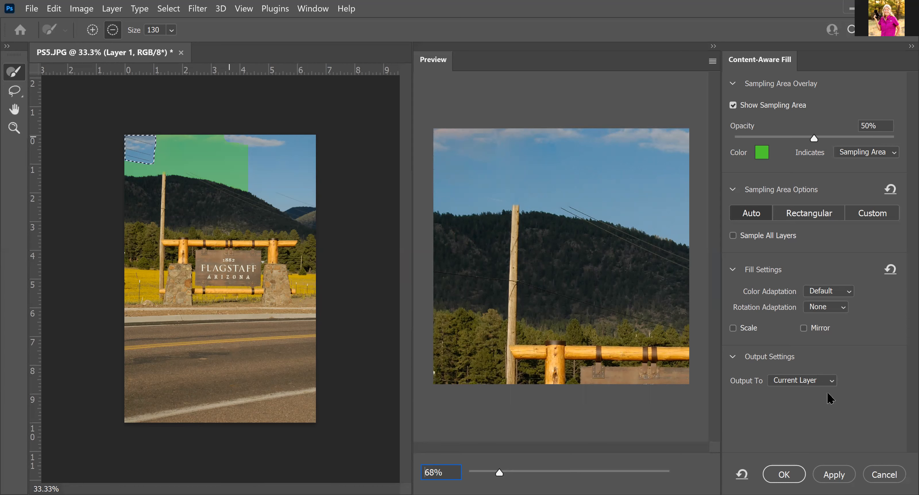
left_click(831, 380)
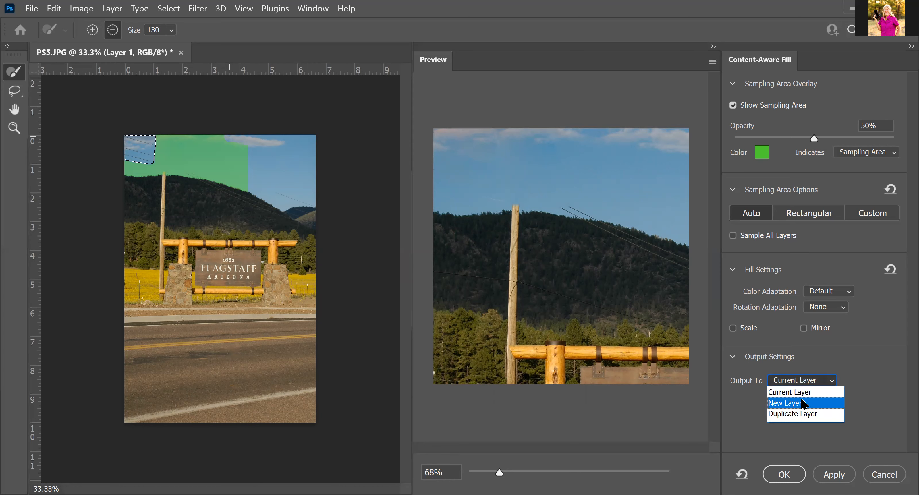
left_click(806, 392)
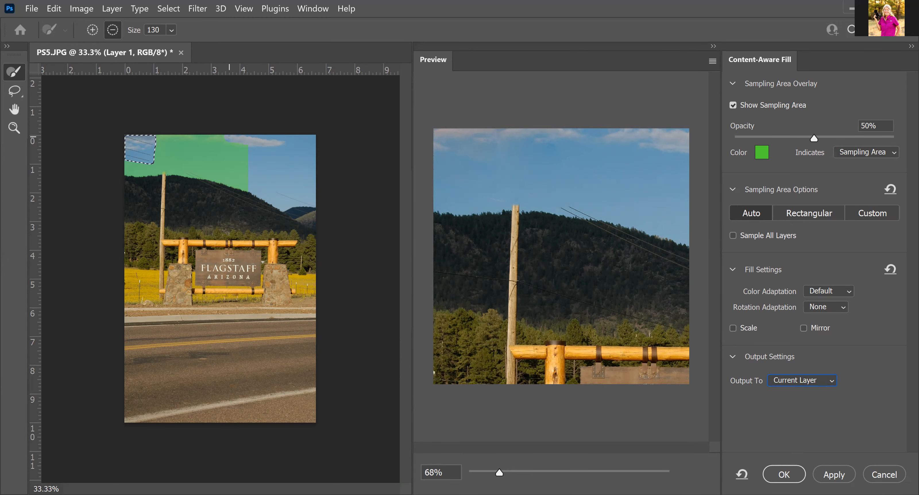
left_click(789, 470)
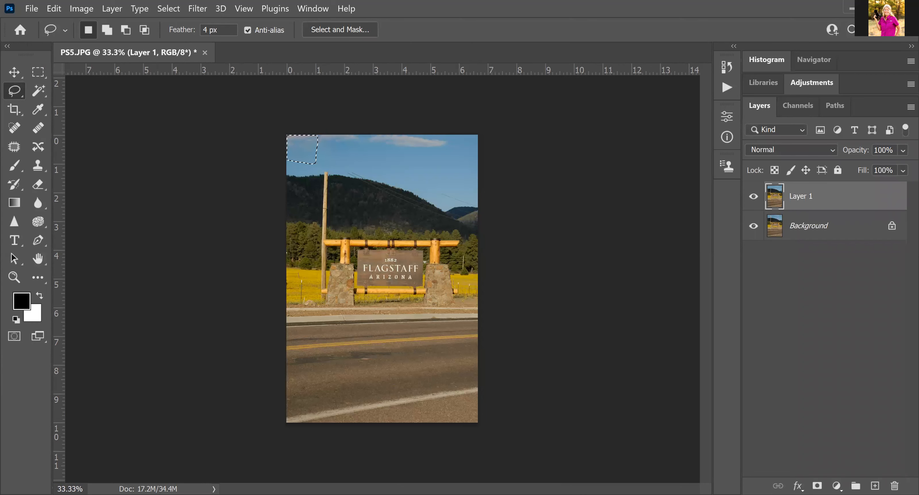
Deselect, lasso the top of the utility pole, and Content-Aware Fill it with hillside and sky
key("ctrl+d")
mouse_move(315, 175)
left_mouse_down()
mouse_move(333, 214)
mouse_move(314, 211)
mouse_move(318, 195)
left_mouse_up()
right_click(400, 398)
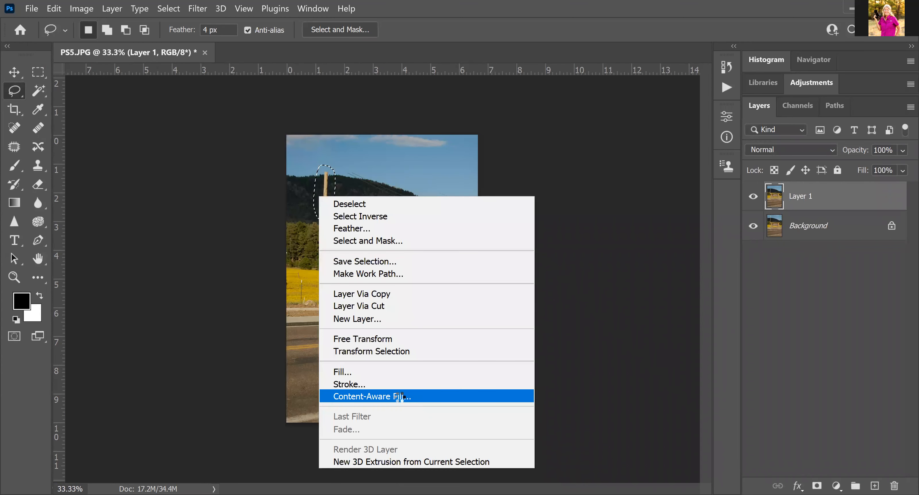
left_click(399, 397)
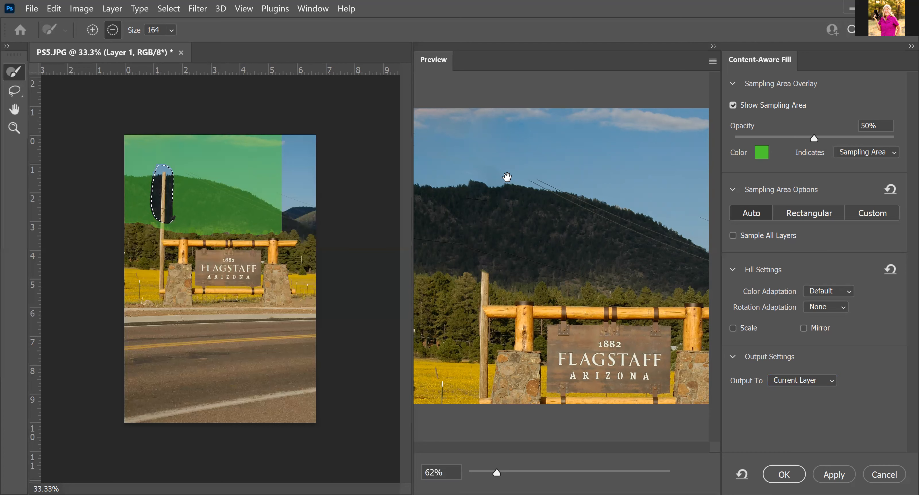
left_click(784, 475)
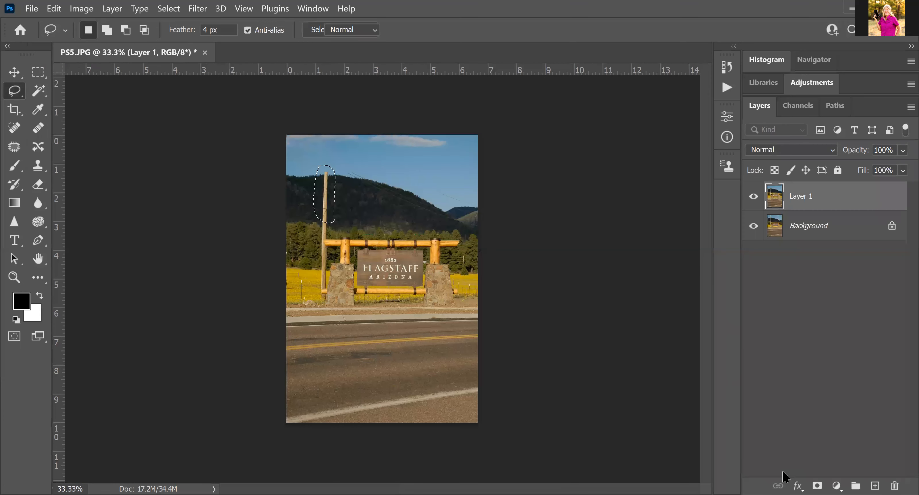
Deselect, zoom in to 66.7% on the sign, and switch to the Polygonal Lasso
key("ctrl+d")
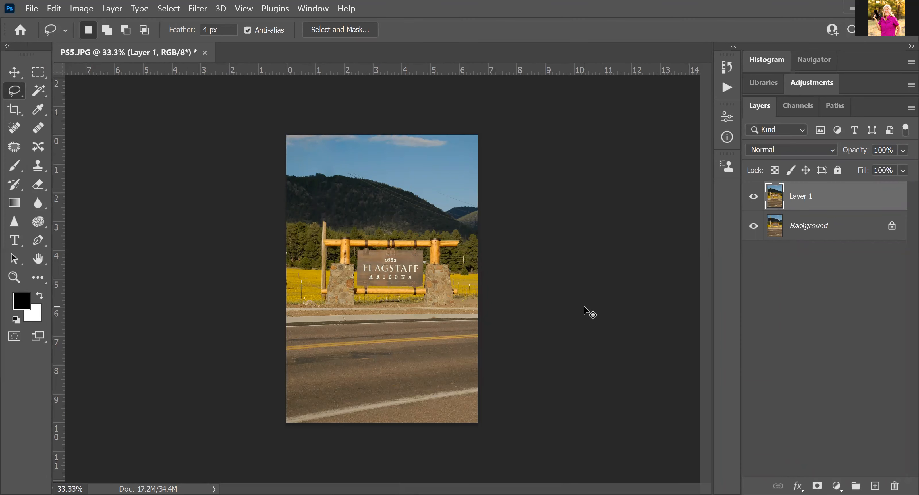
key("ctrl+plus")
key("ctrl+plus")
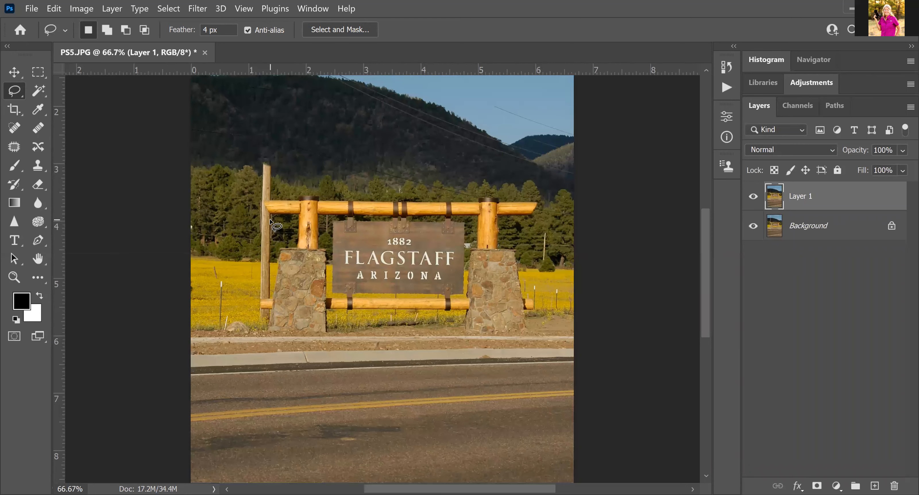
left_click(14, 95)
left_click(96, 106)
Outline the remaining pole top and nearby wire above the sign's left crossbar
left_click(260, 200)
left_click(278, 226)
left_click(232, 218)
left_click(227, 171)
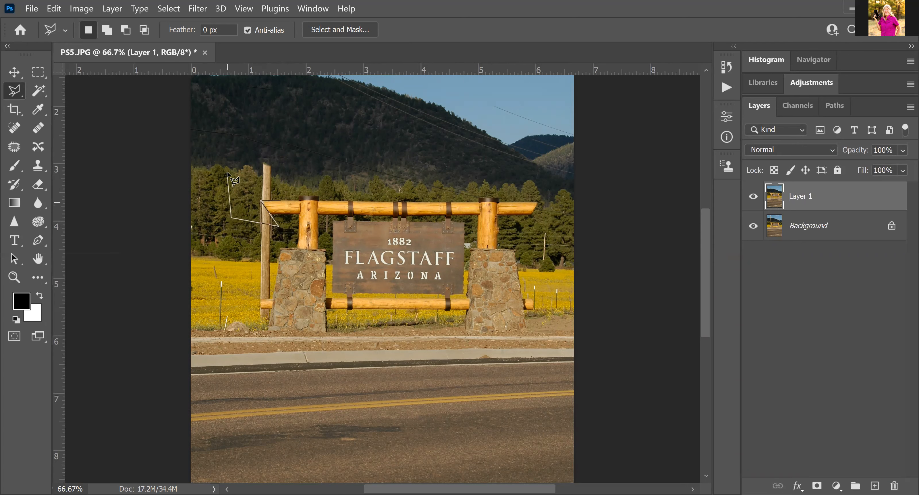
left_click(296, 131)
left_click(291, 187)
left_click(280, 200)
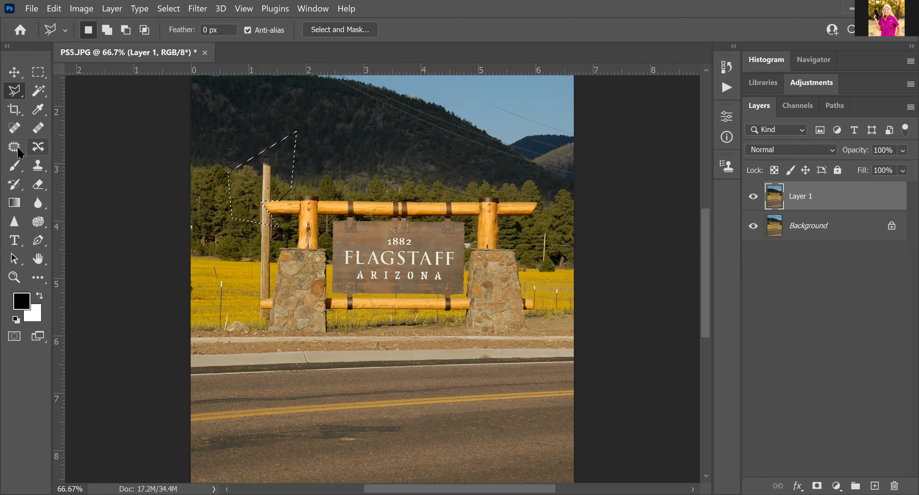
Clone nearby trees over the lower pole section with the Clone Stamp at size 125
left_click(38, 167)
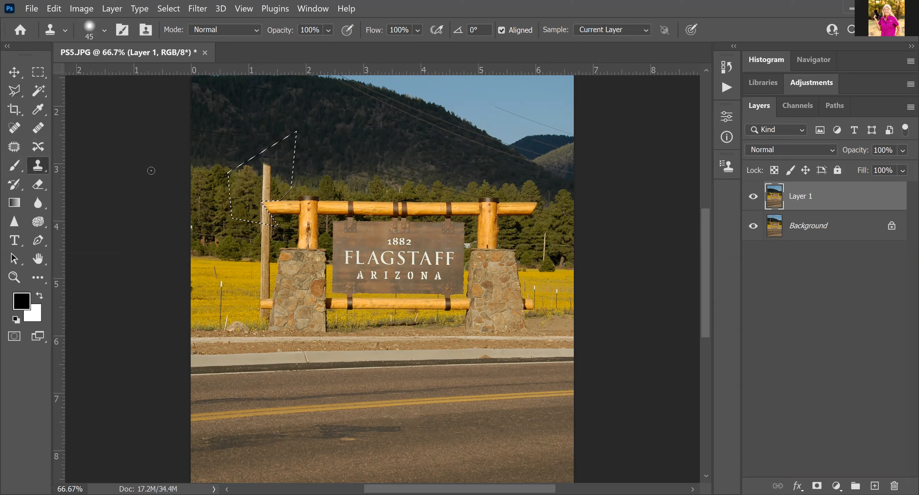
key("bracketright")
key("bracketright")
key("bracketright")
key("bracketright")
key("bracketright")
key("bracketright")
key("bracketright")
key("bracketright")
left_click(211, 198, "alt")
left_click_drag(262, 196, 266, 199)
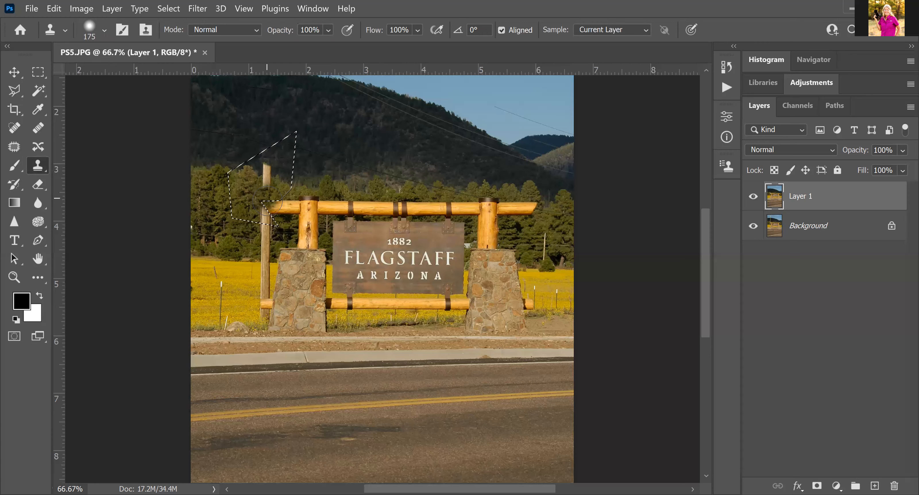
left_click(267, 200)
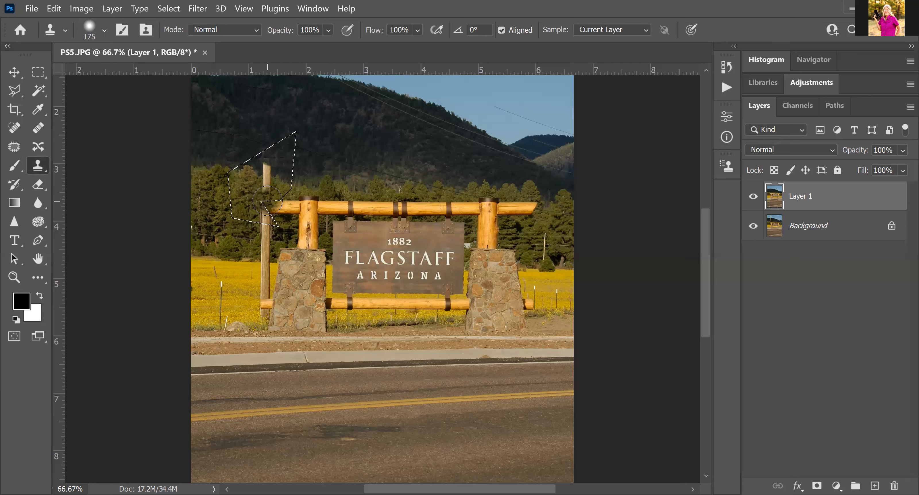
Stamp more trees over the pole top, deselect, and set the Clone Stamp to Luminosity
left_click(267, 200)
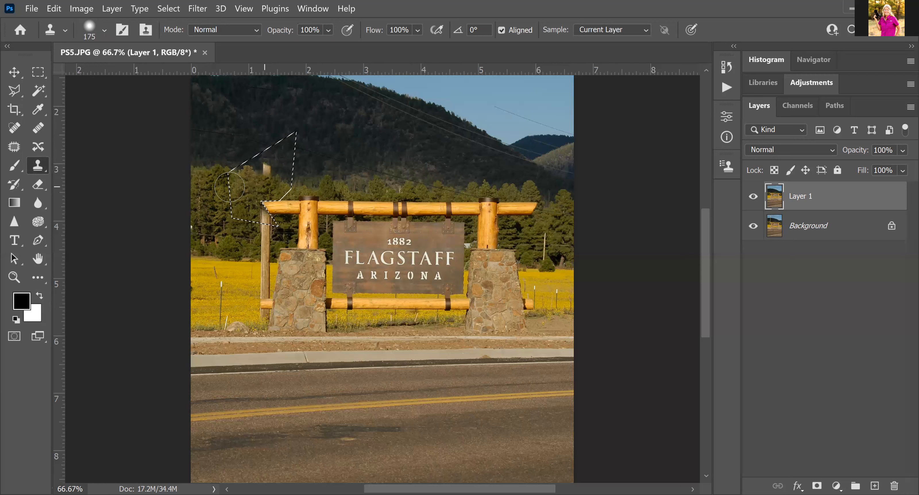
left_click(207, 169, "alt")
left_click(266, 175)
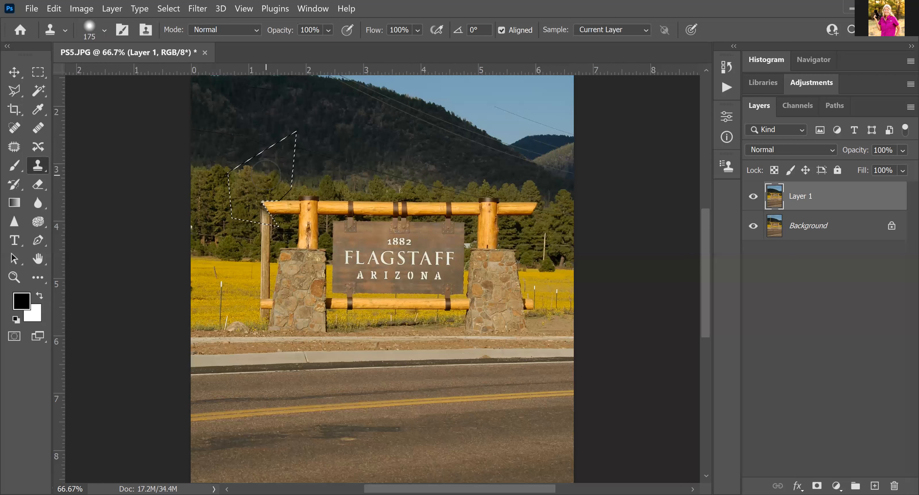
left_click(263, 173)
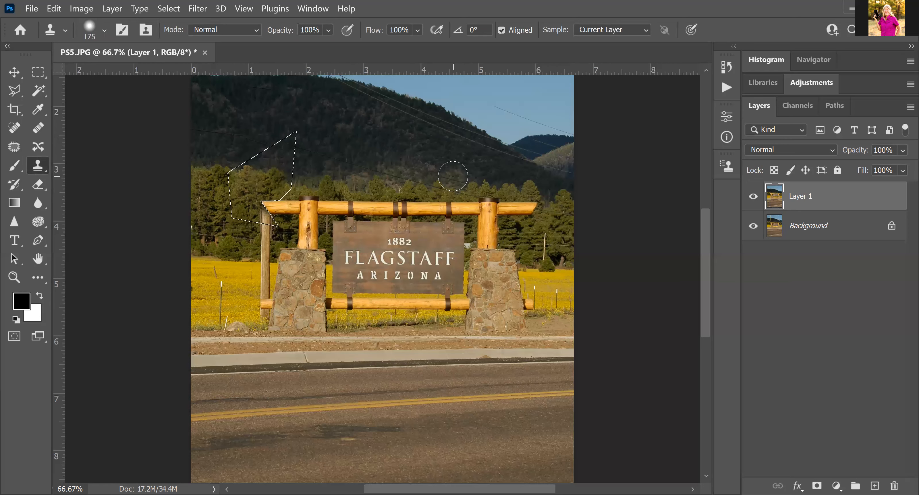
left_click(266, 217)
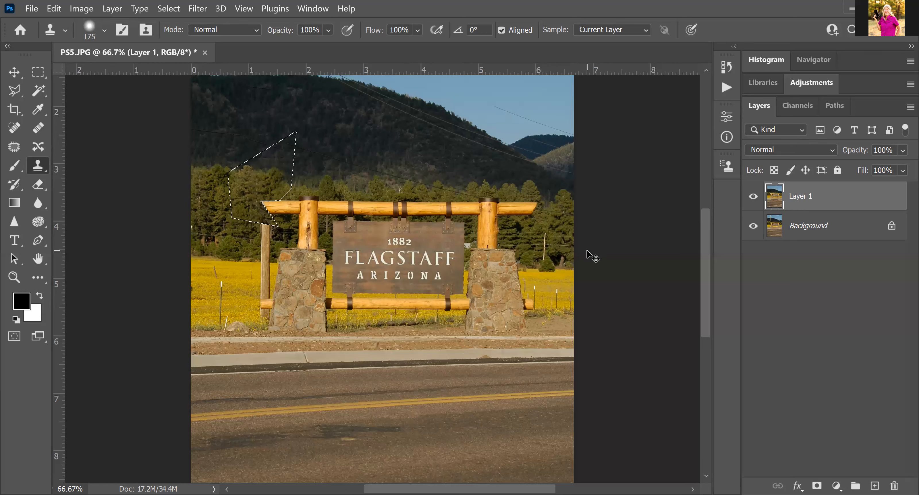
key("ctrl+d")
key("shift+alt+y")
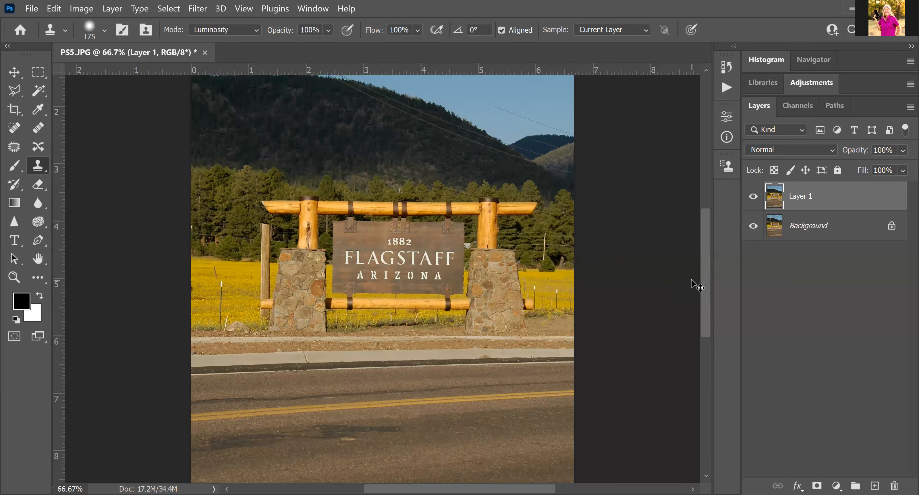
Zoom out to 33.3% to view the whole photo, undoing a trial clone patch on the ridge
key("ctrl+minus")
key("ctrl+minus")
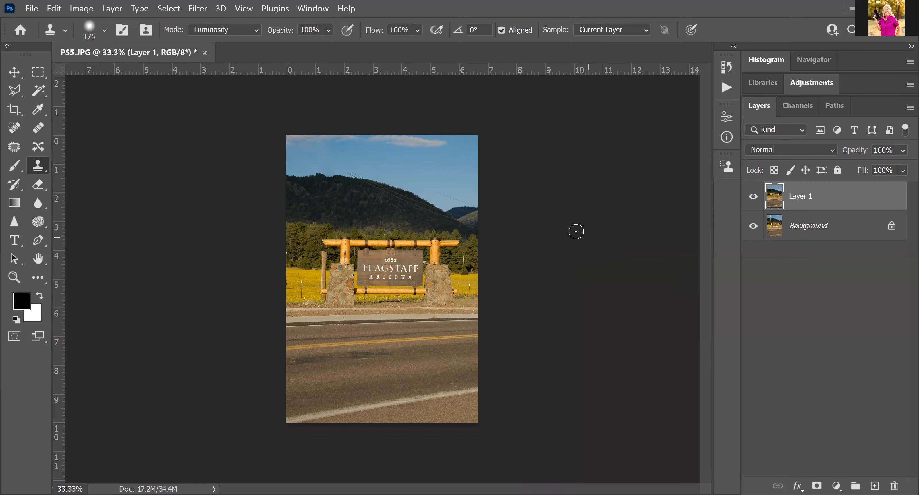
left_click(451, 207)
left_click(429, 202)
key("ctrl+z")
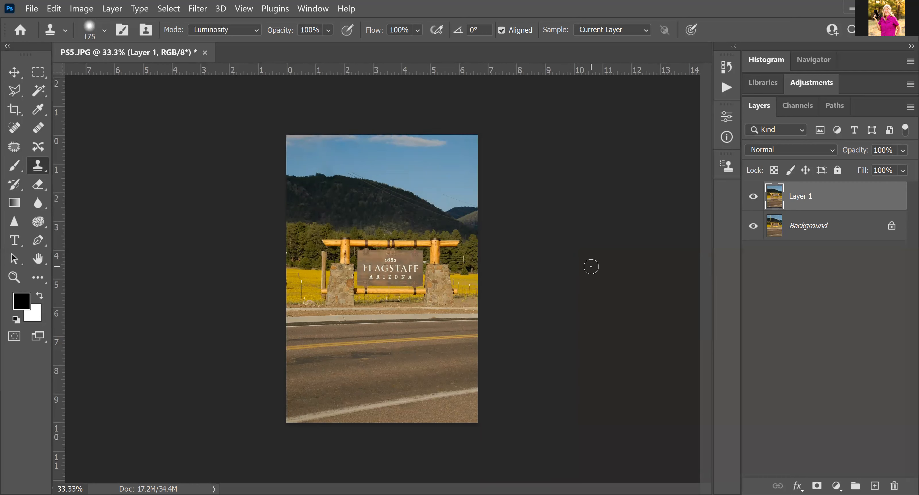